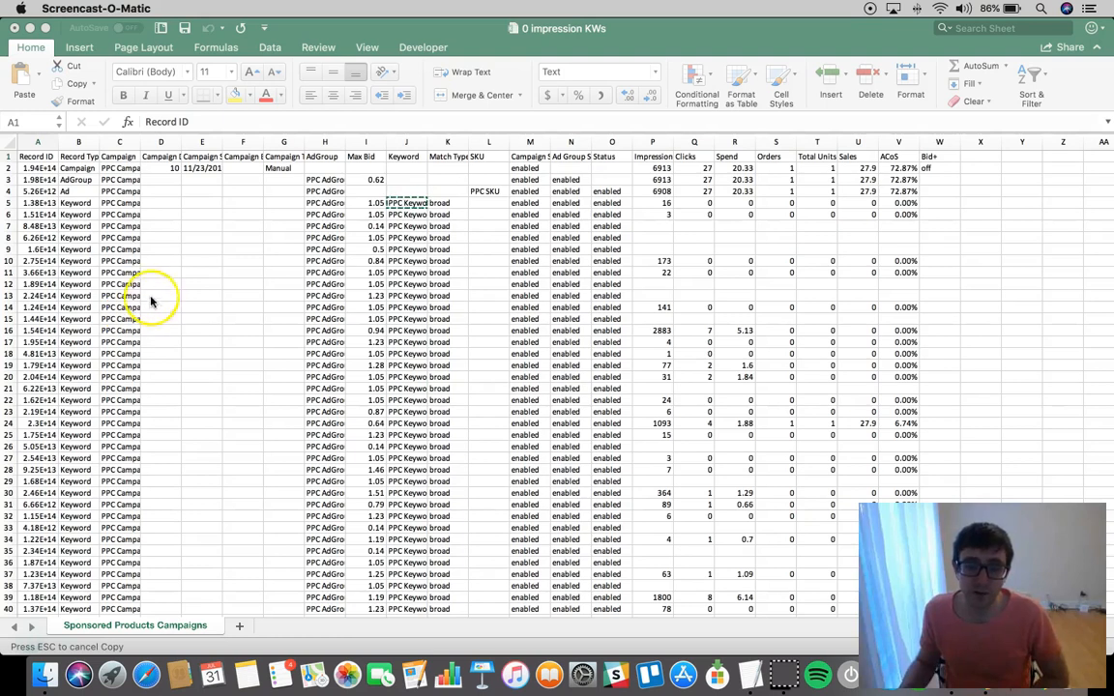
Examine the report's Record ID, Record Type, AdGroup, Keyword and SKU columns to see how the campaign data is organised
click(84, 161)
click(86, 159)
click(37, 158)
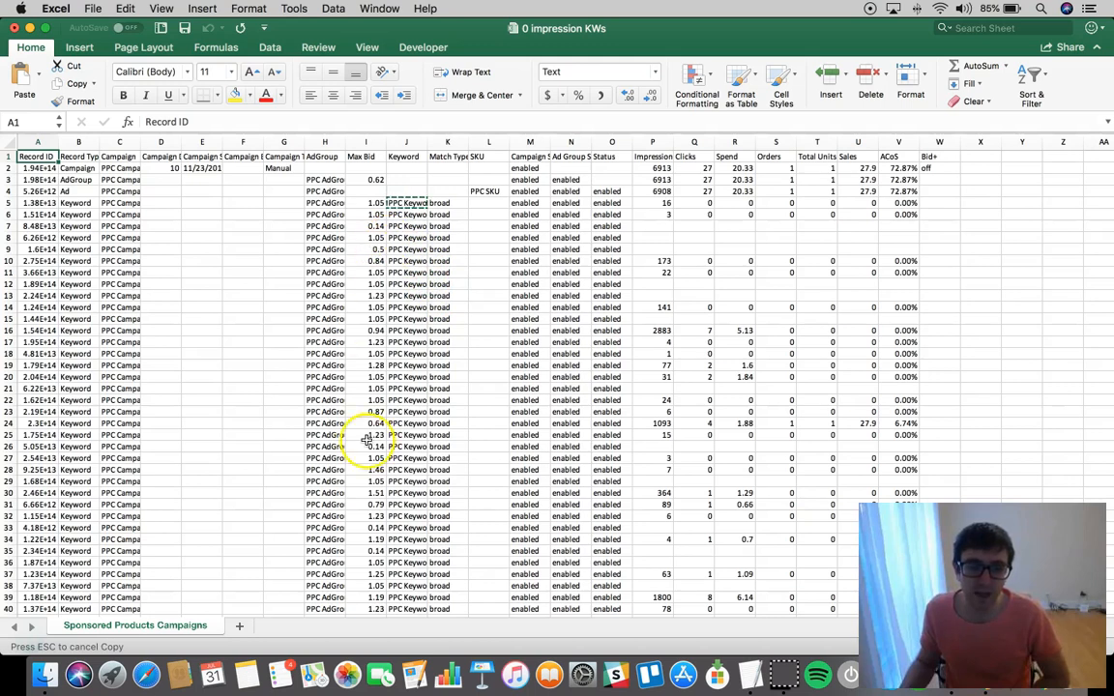
click(328, 181)
click(339, 223)
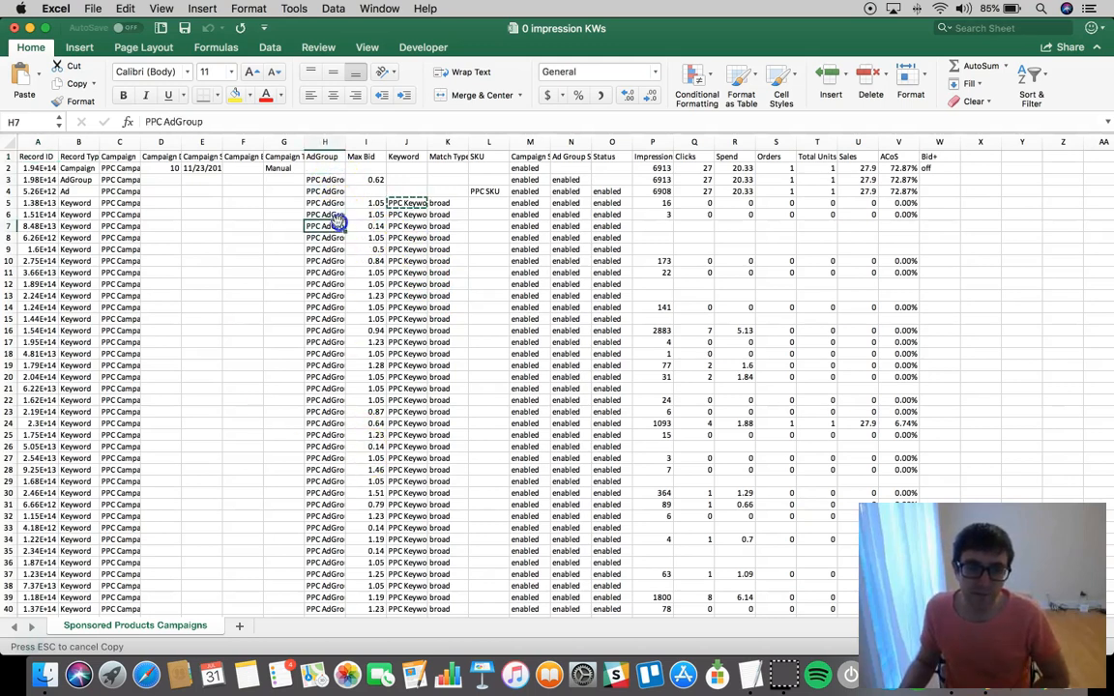
click(408, 226)
click(495, 191)
click(406, 158)
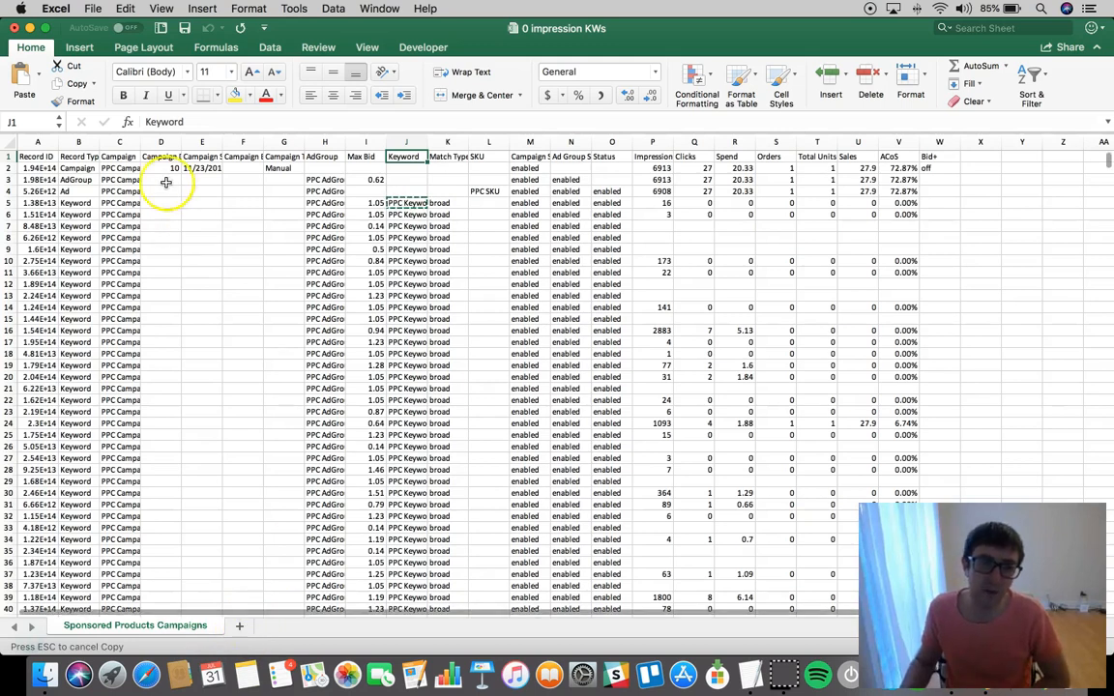
click(70, 156)
Turn on filtering for the header row of the Sponsored Products Campaigns sheet
click(35, 157)
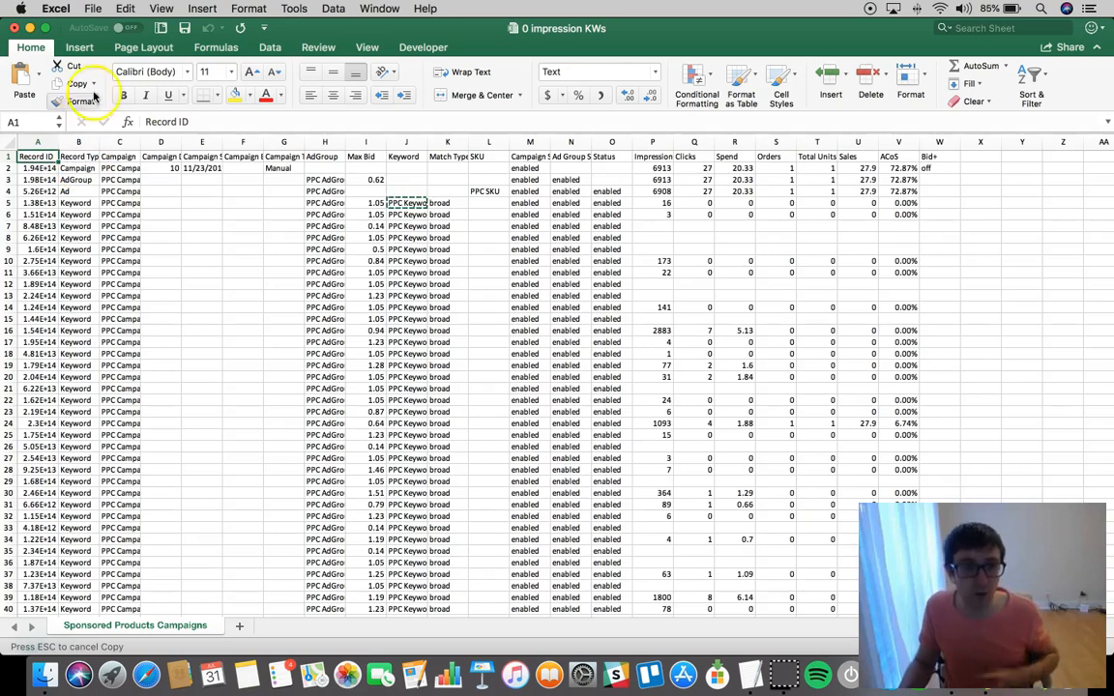
click(274, 46)
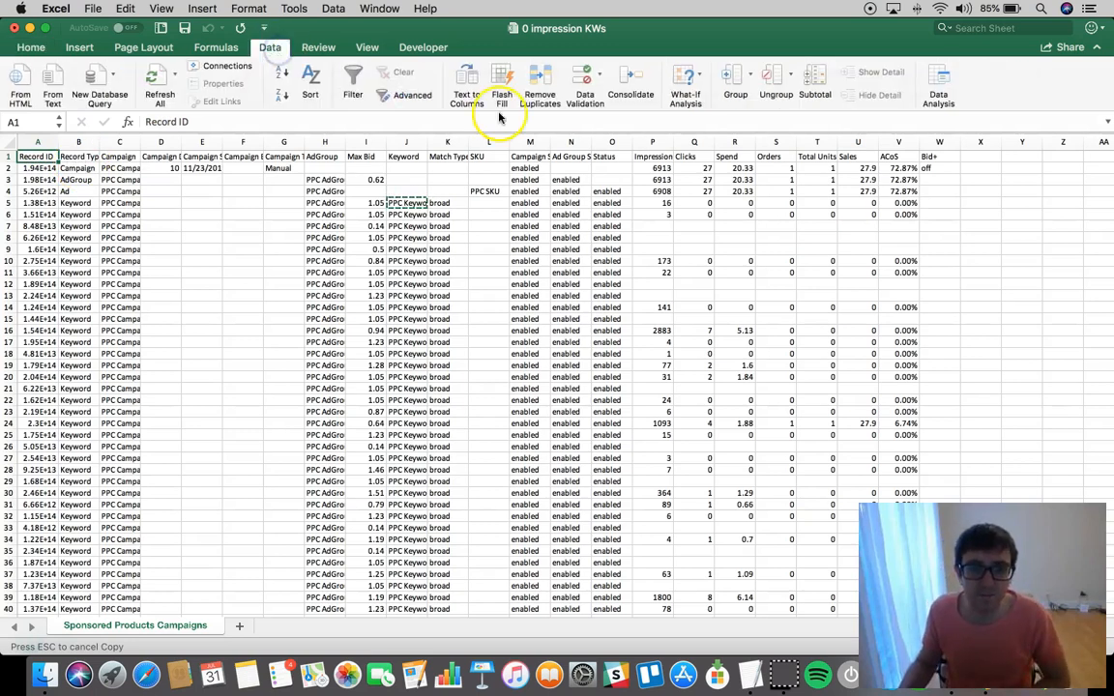
click(353, 83)
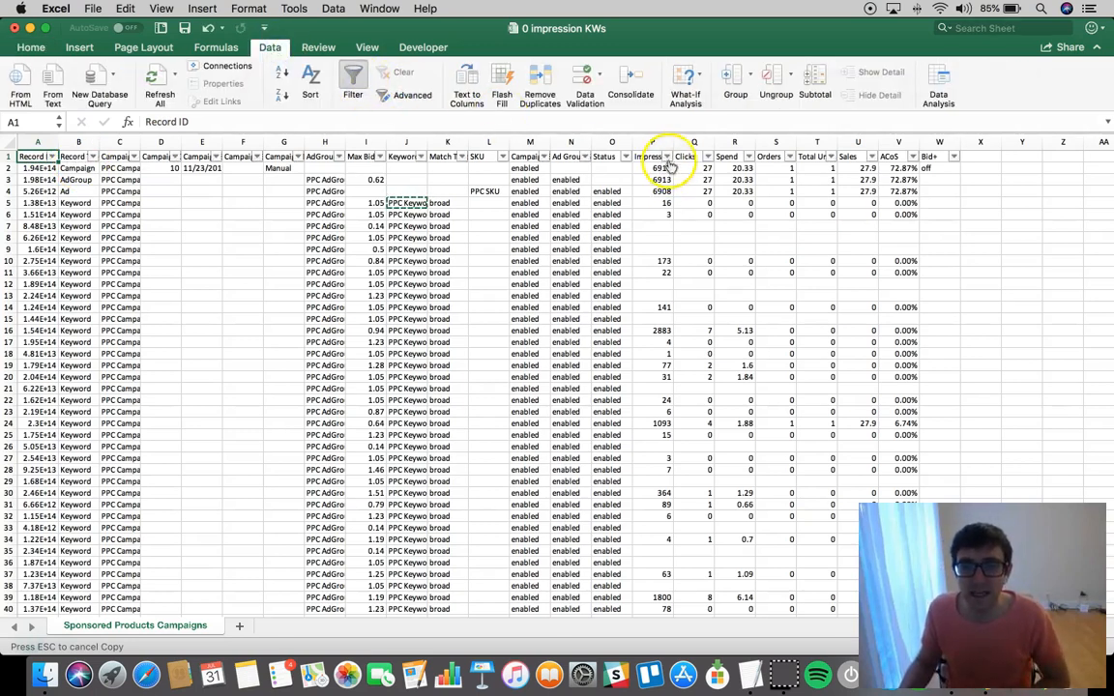
Filter the Impressions column to show only the rows with blank values
click(667, 156)
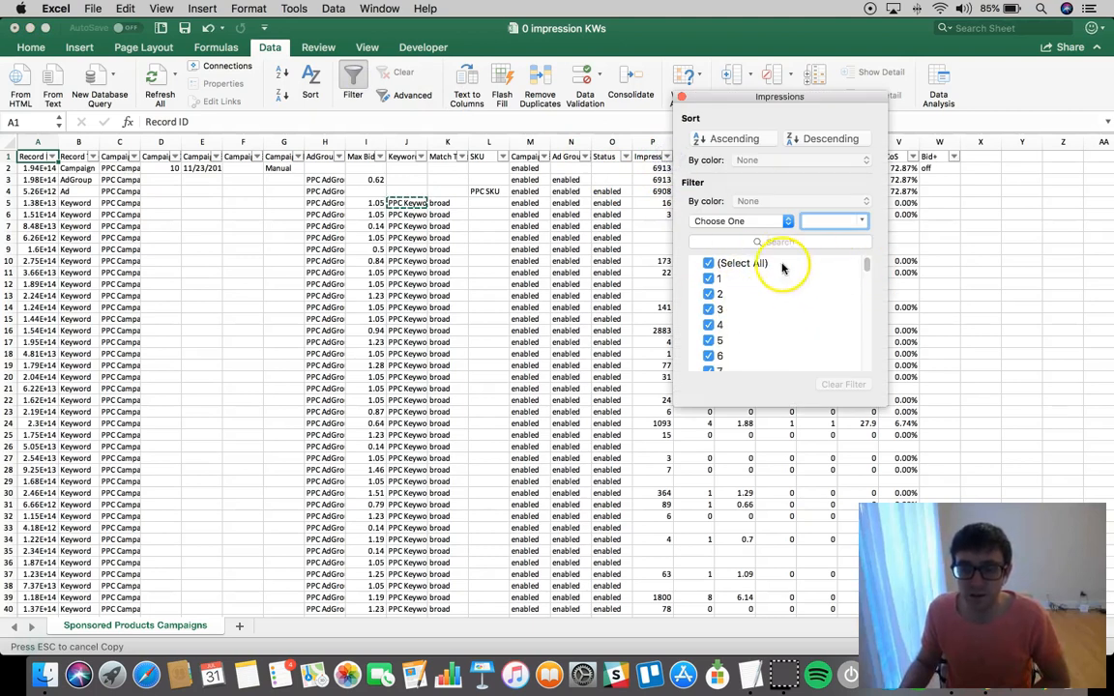
click(709, 263)
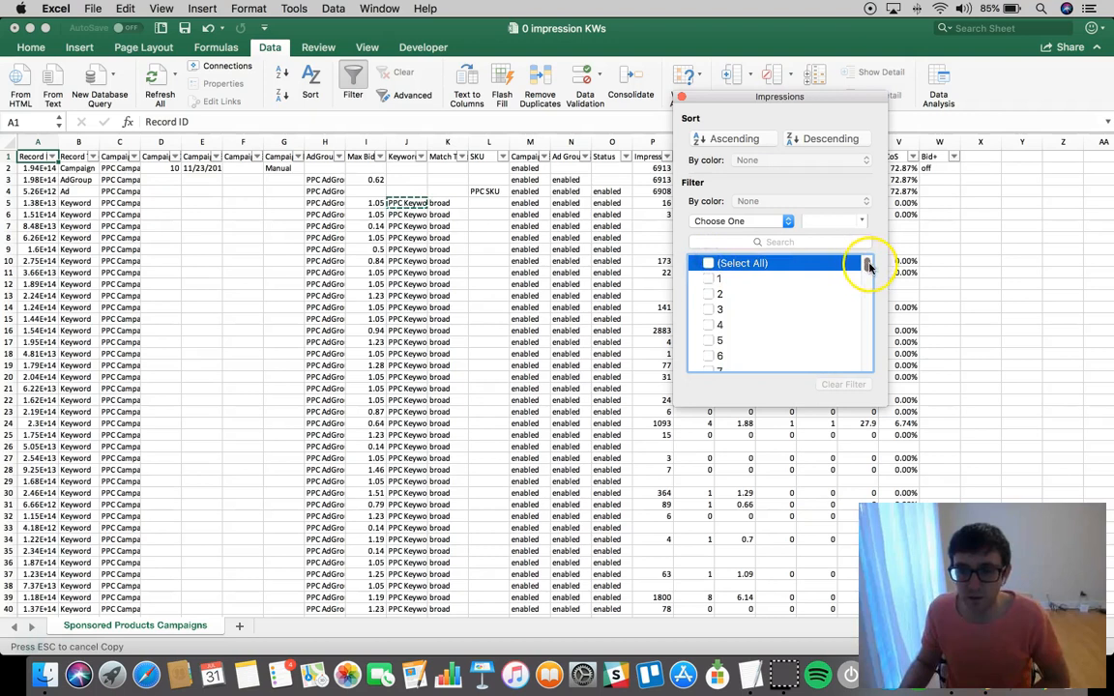
drag(868, 266, 871, 365)
click(709, 364)
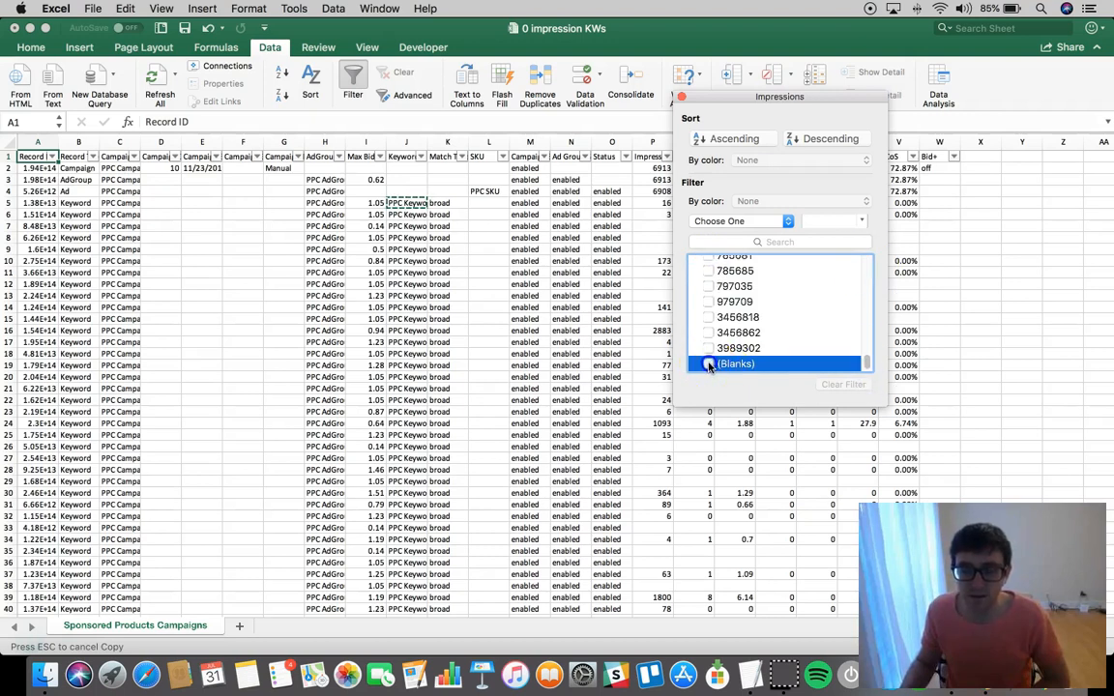
click(682, 98)
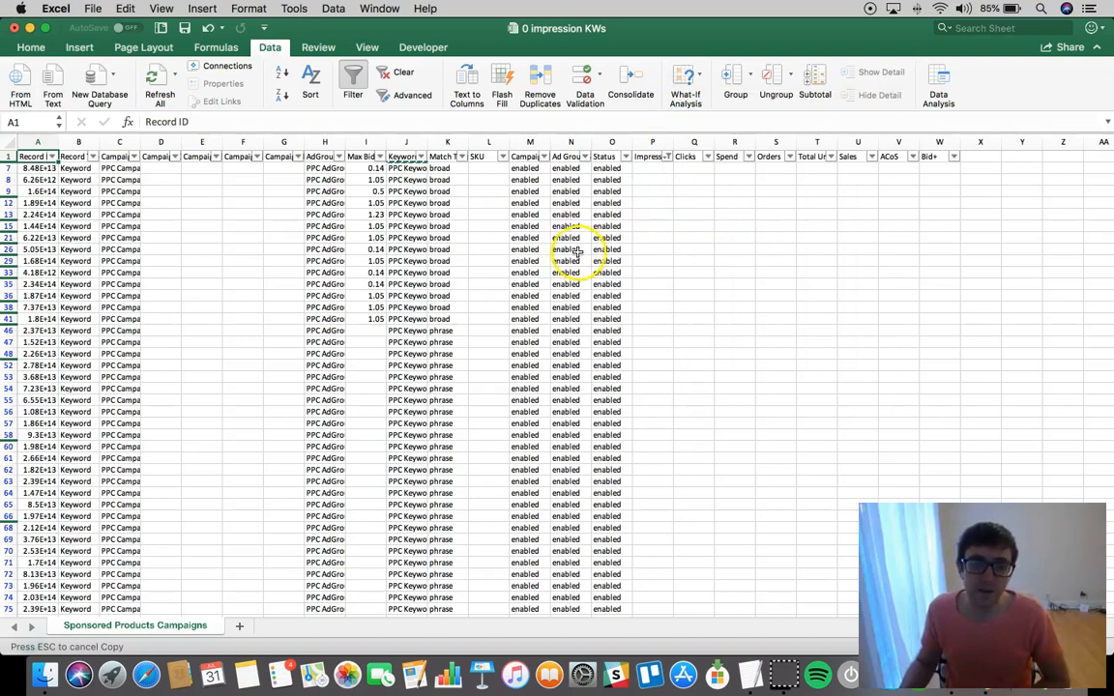
Filter the Match Type column to exclude the negative and negative exact entries
click(438, 158)
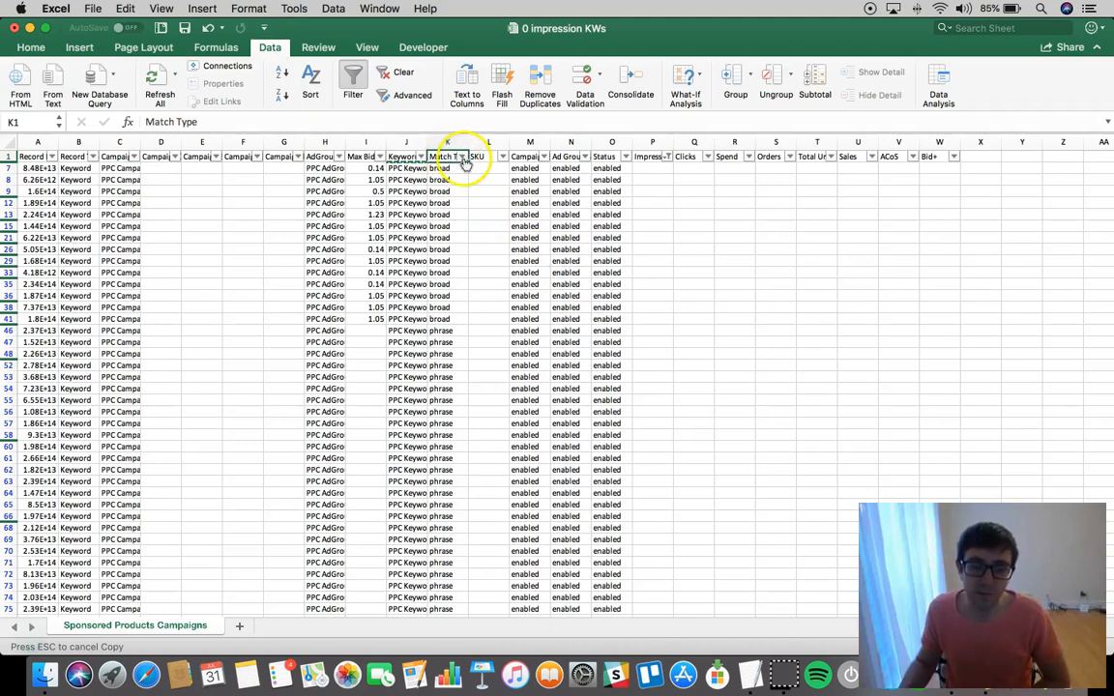
click(463, 158)
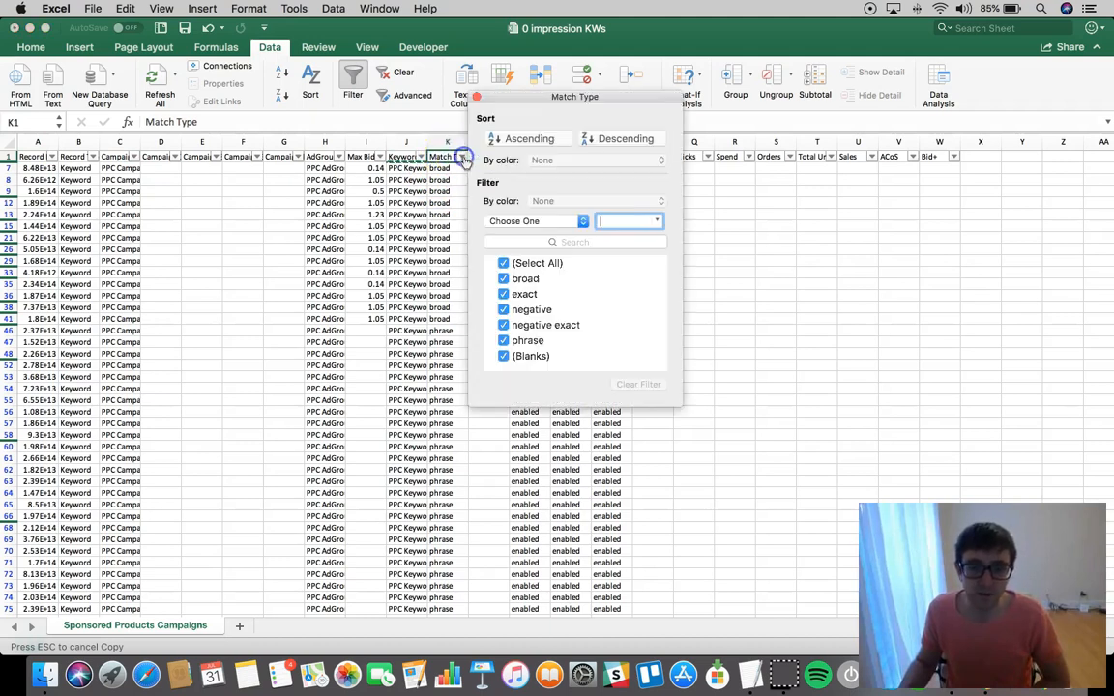
click(503, 309)
click(504, 324)
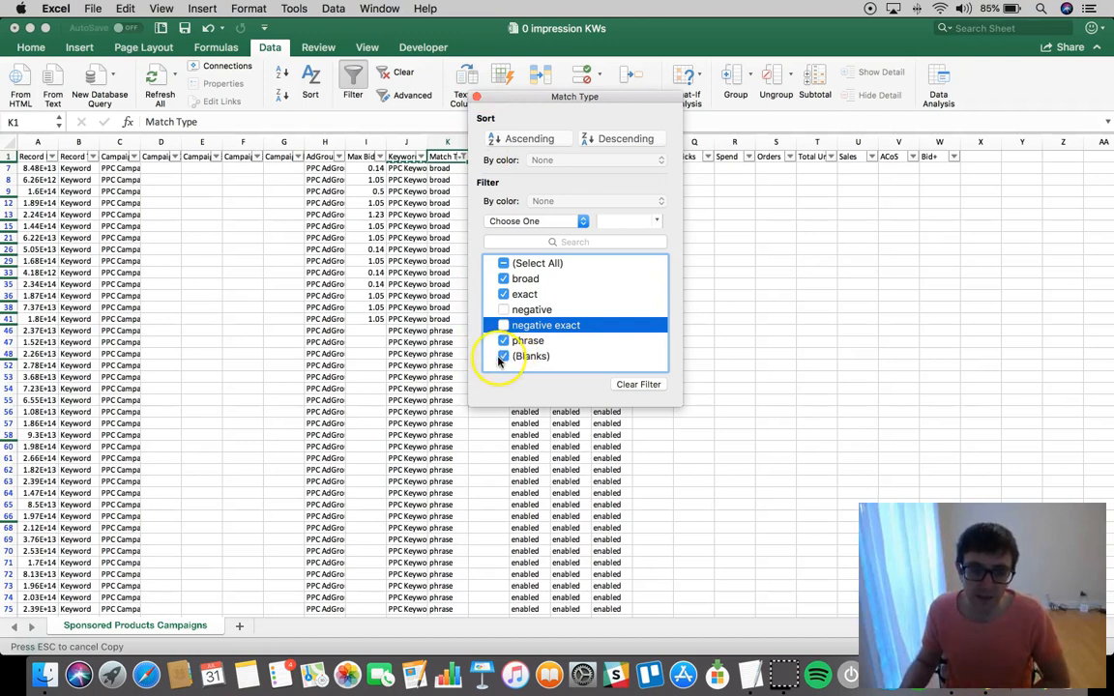
click(475, 98)
Filter the Record Type column to show only Keyword records
click(80, 157)
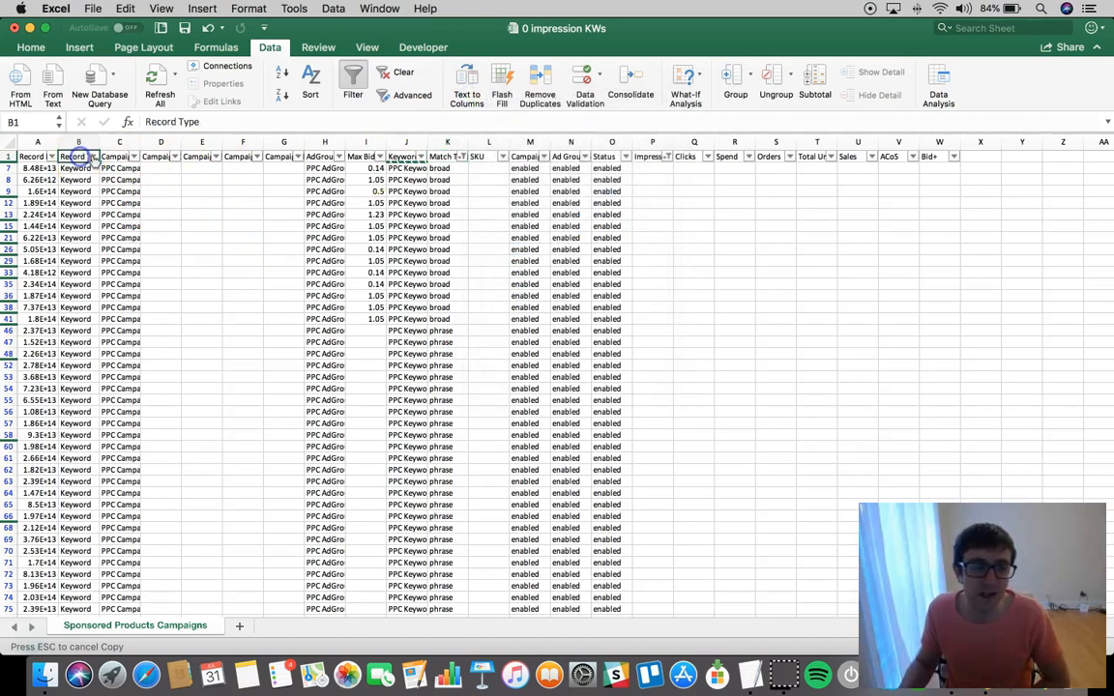
click(95, 157)
click(133, 263)
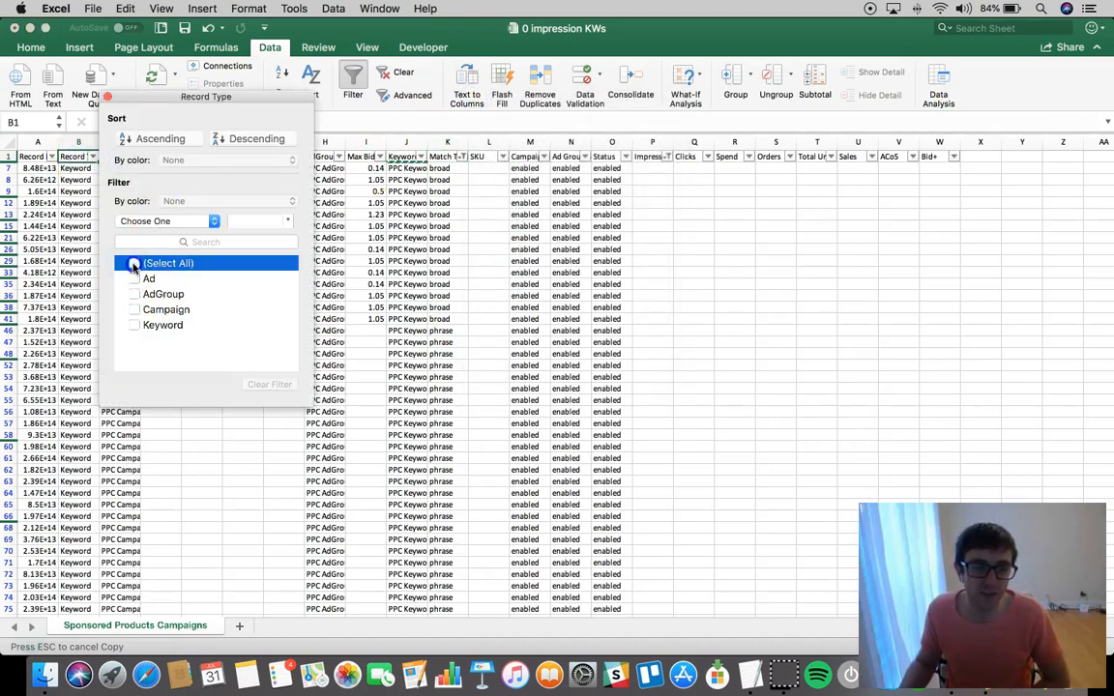
click(136, 325)
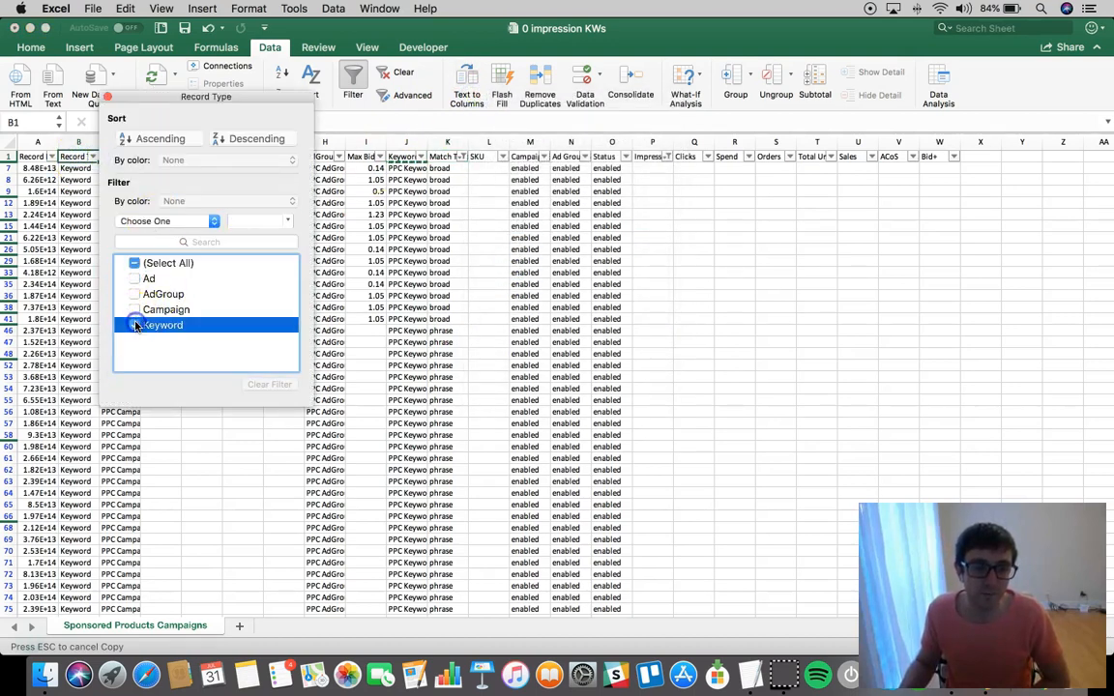
click(106, 98)
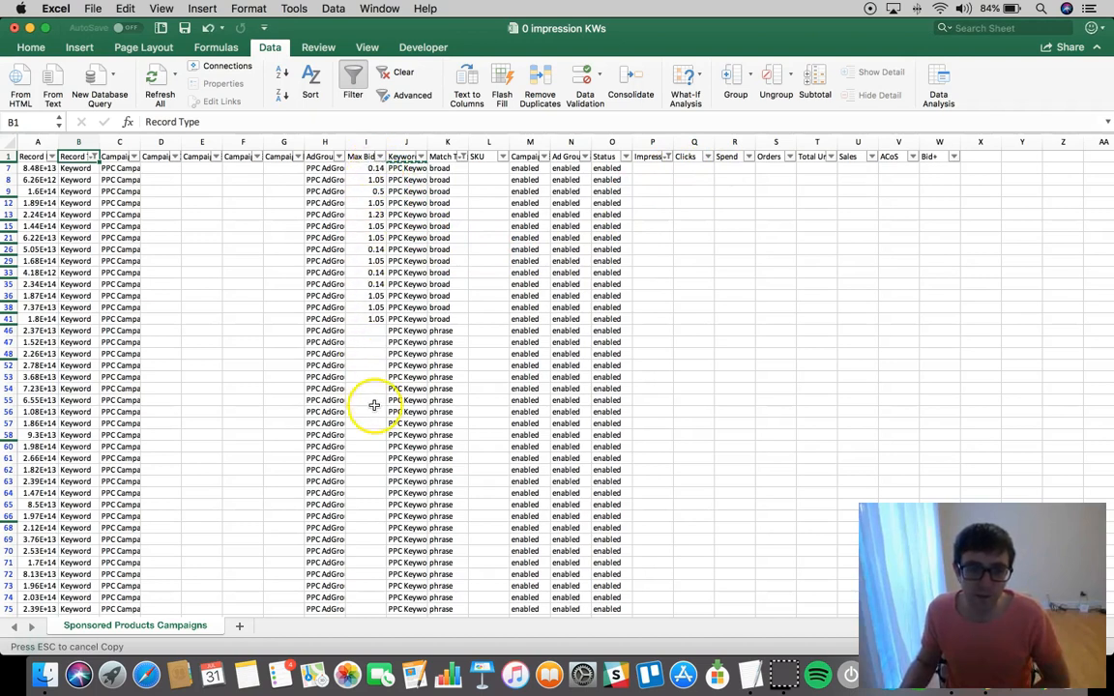
click(376, 354)
click(375, 341)
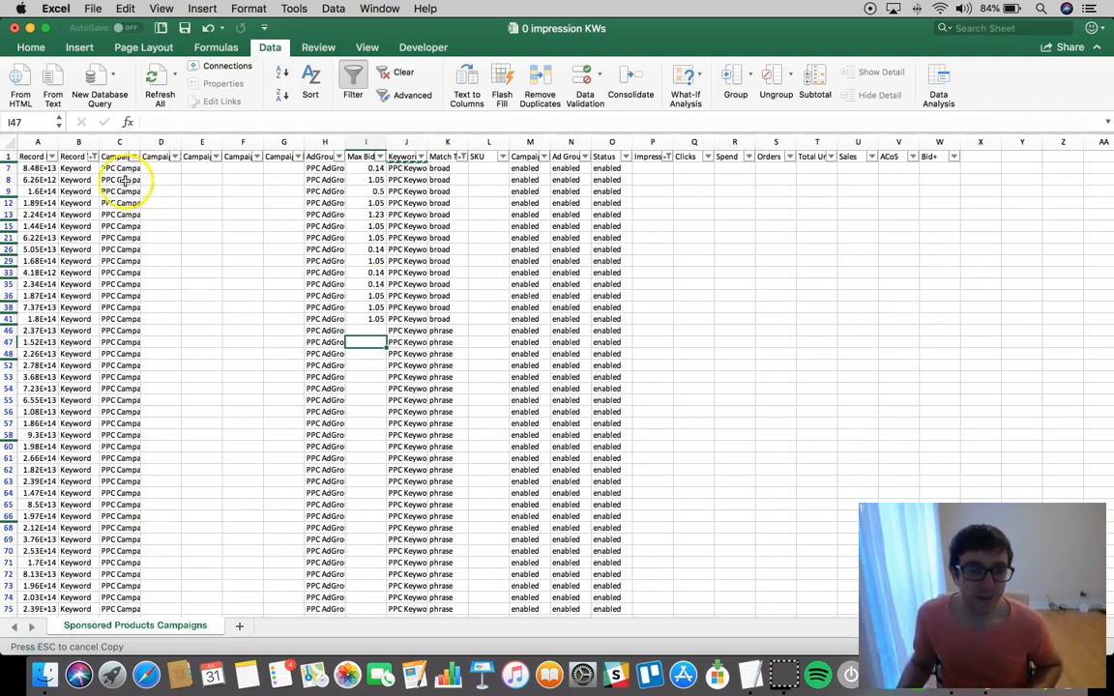
click(76, 158)
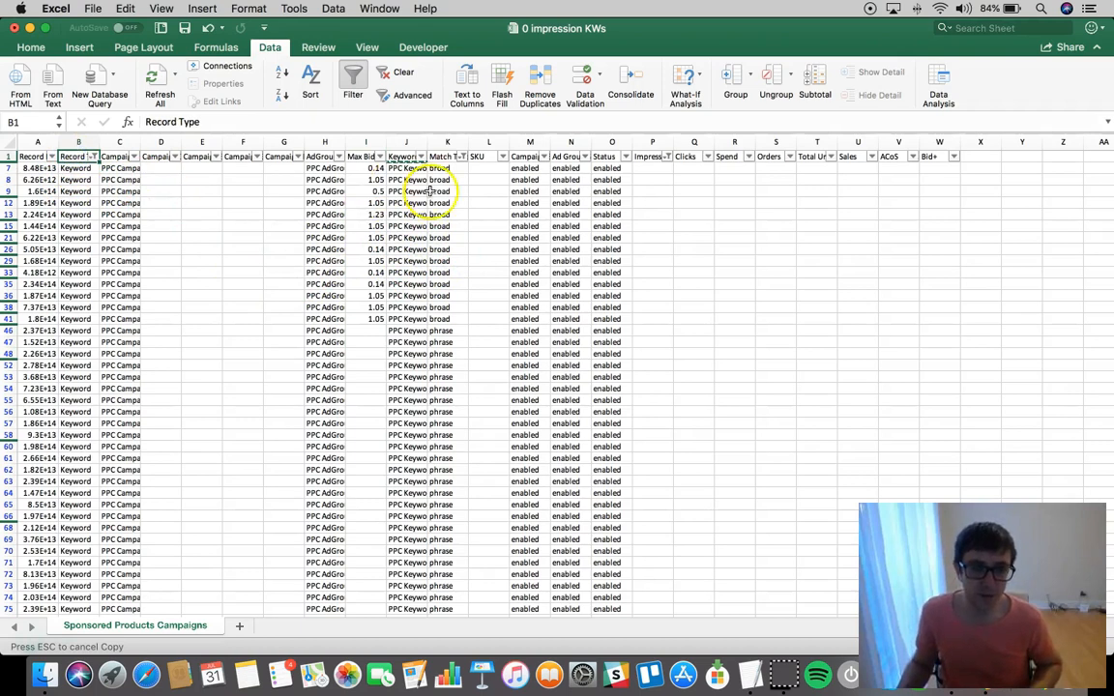
Copy all the filtered data, including the header row, and paste it into a new sheet starting at A1
click(32, 156)
key(super+a)
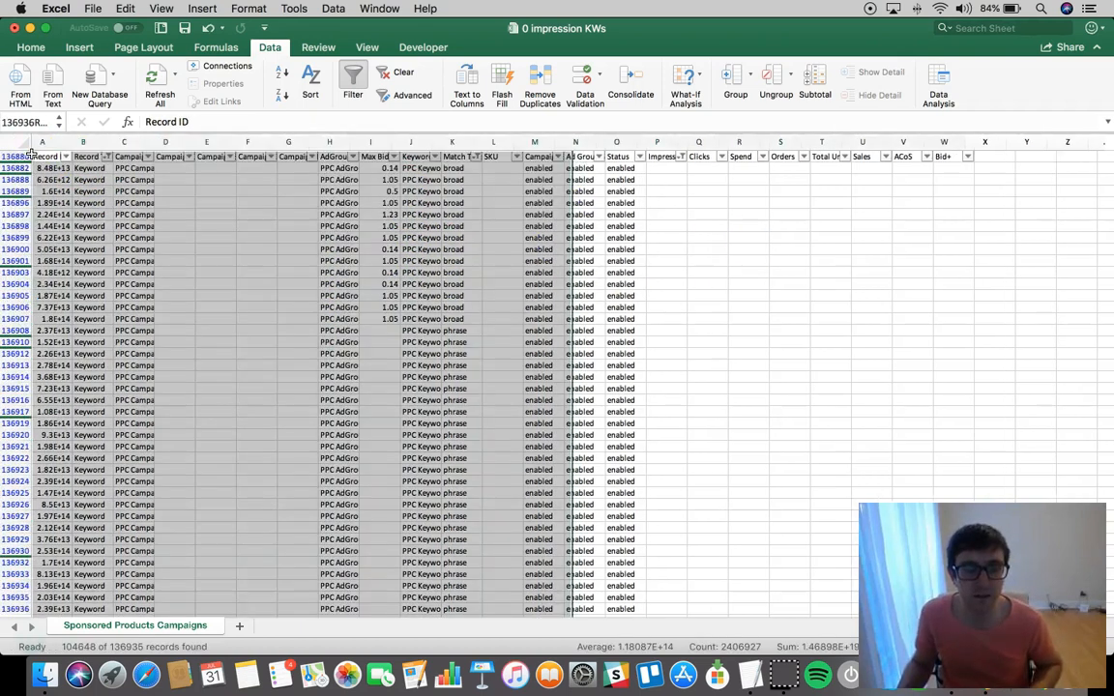
key(super+c)
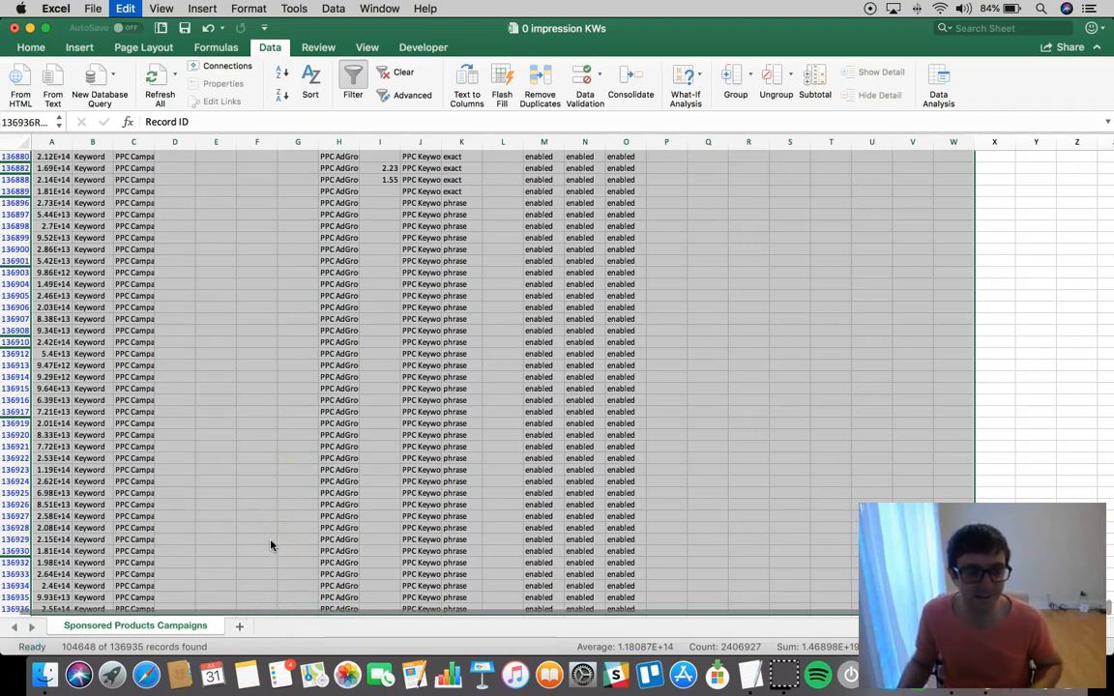
key(super+c)
click(241, 627)
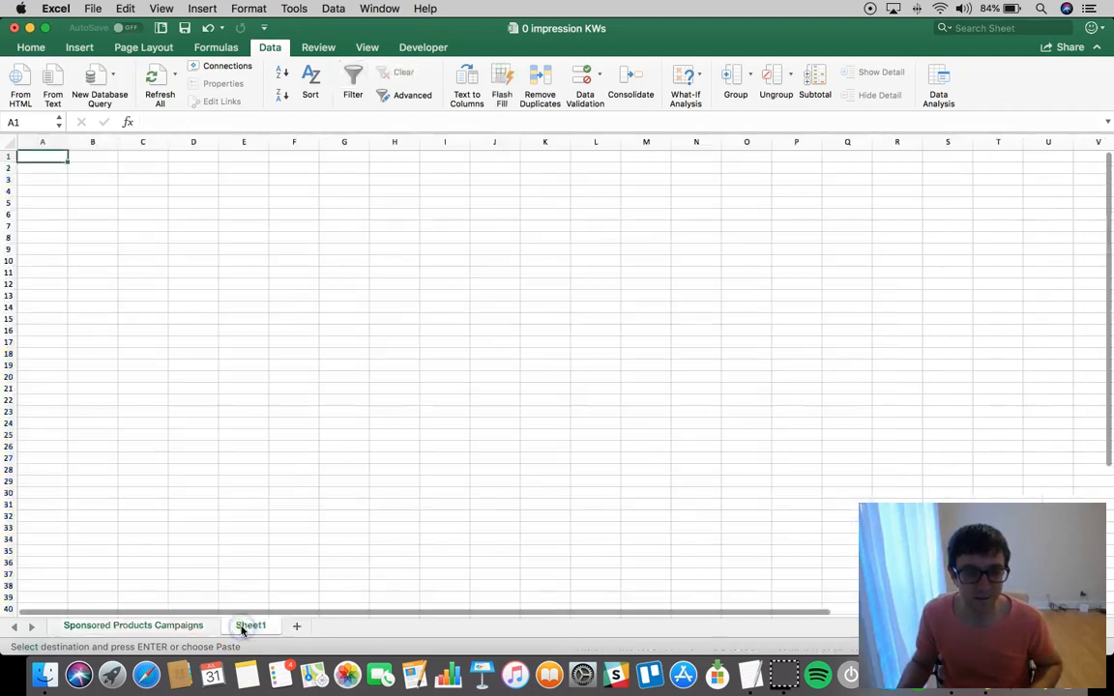
key(super+v)
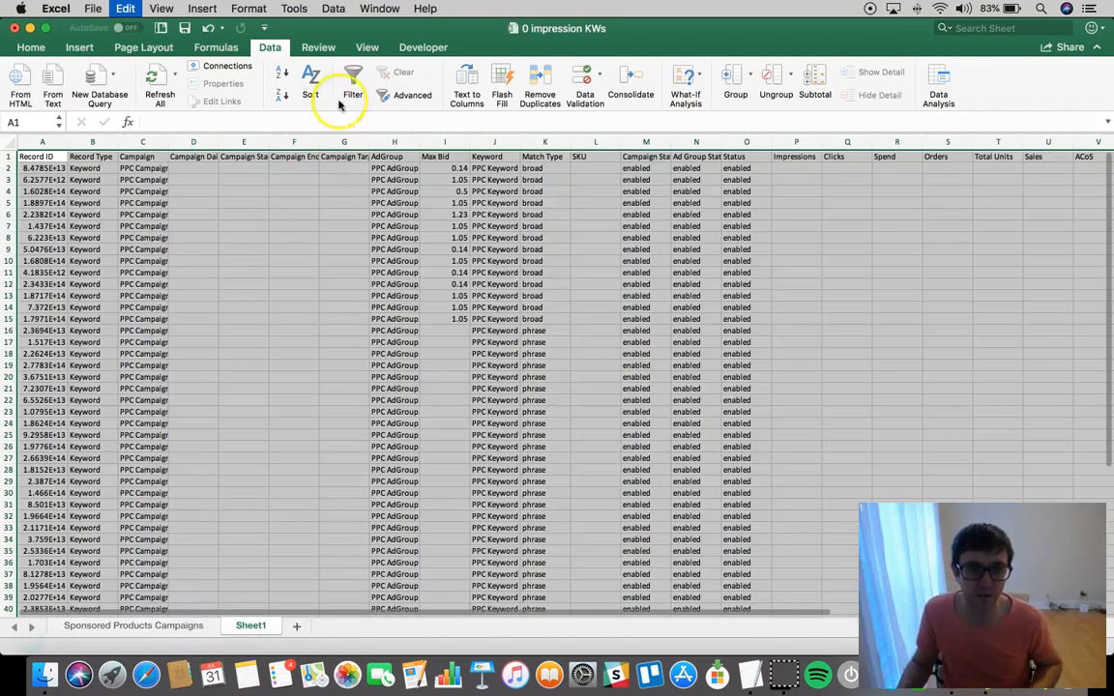
Delete the original Sponsored Products Campaigns sheet from the workbook
drag(409, 32, 423, 33)
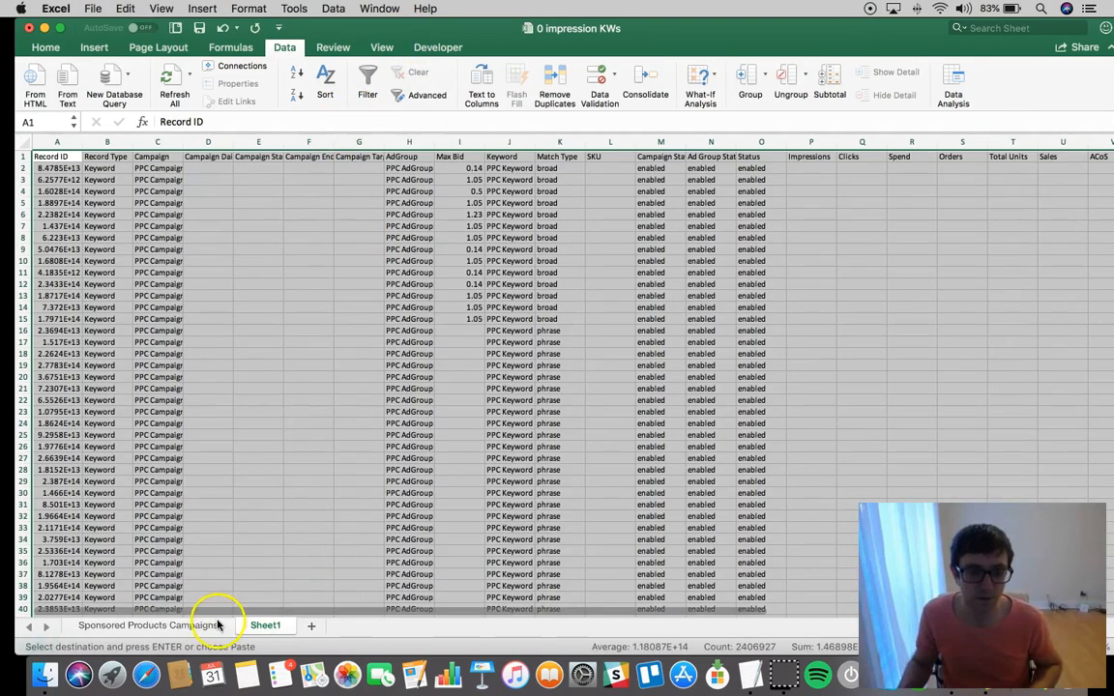
right_click(219, 621)
click(263, 505)
click(693, 243)
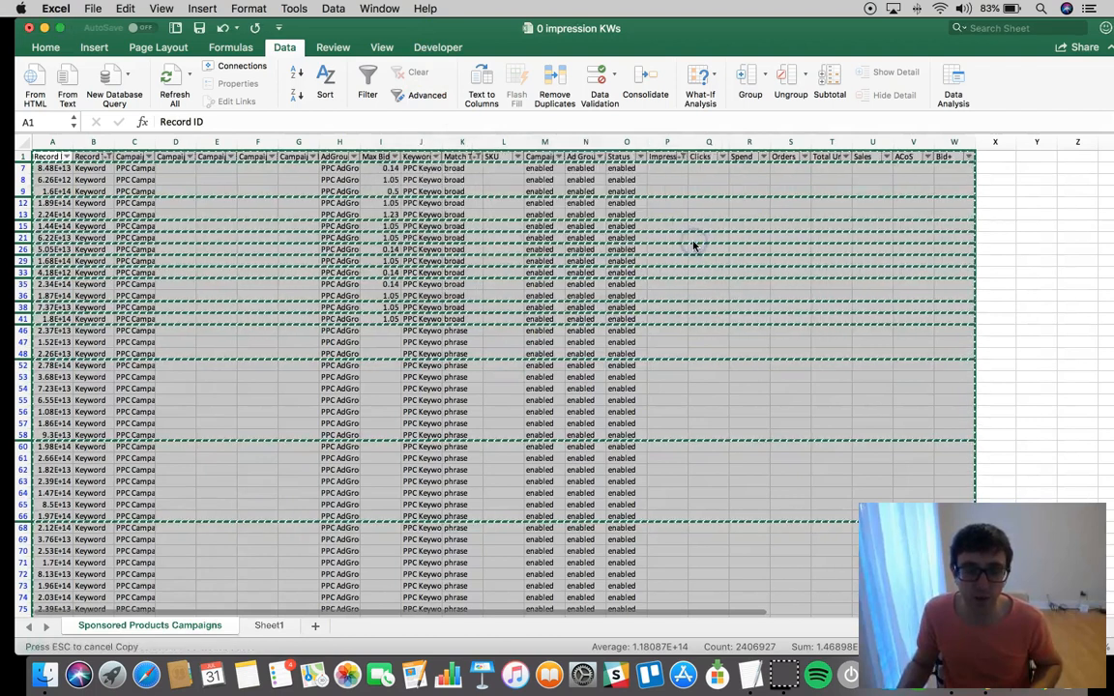
Insert an empty column between the Max Bid and Keyword columns
click(491, 180)
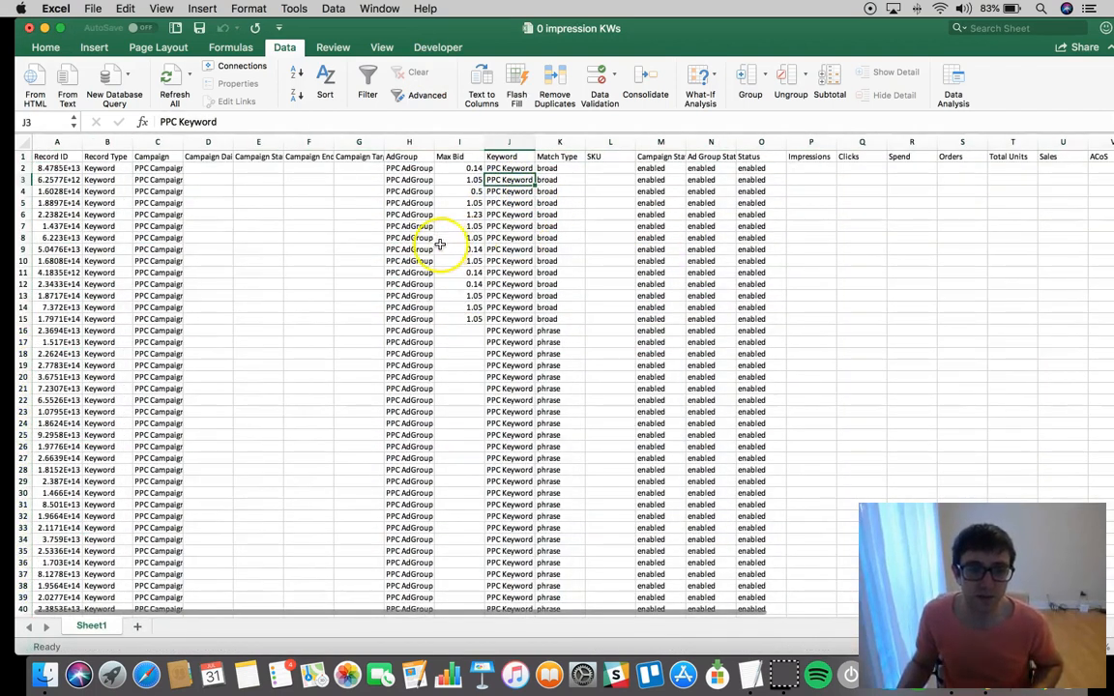
click(511, 159)
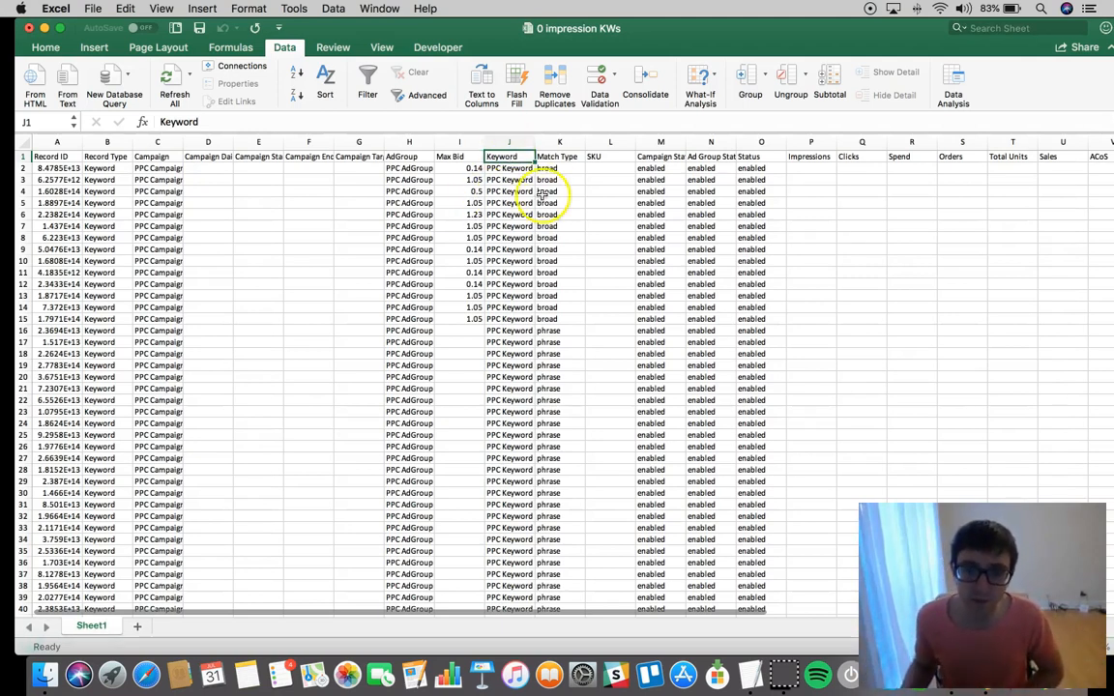
right_click(506, 143)
click(544, 219)
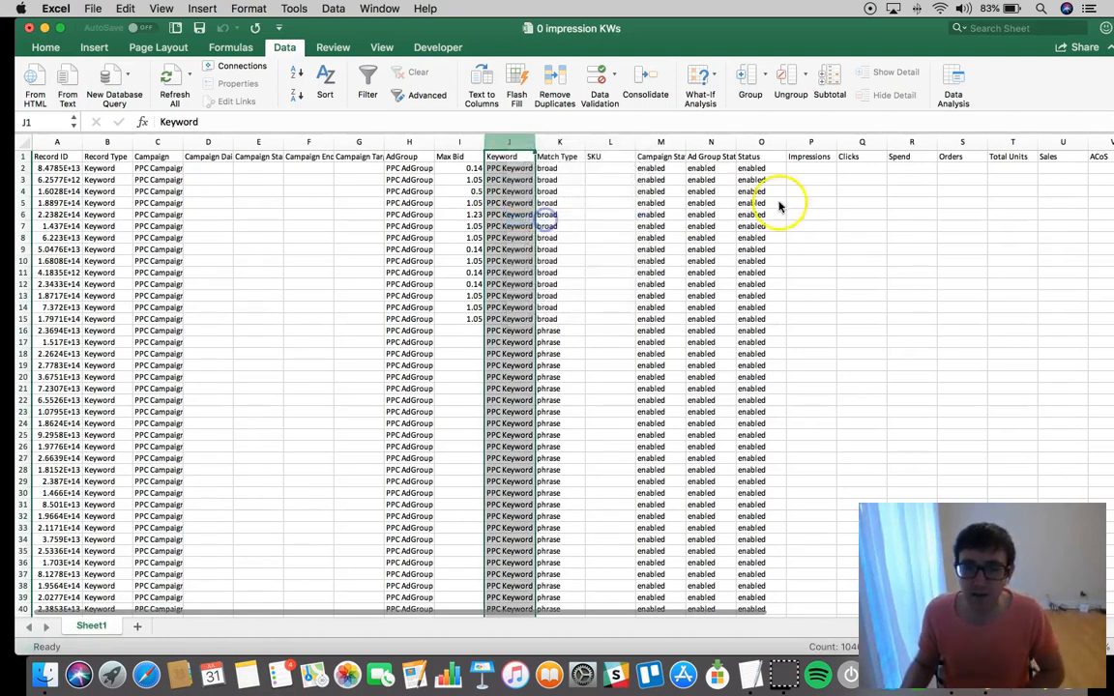
Enter the formula =I3*1.2 in J3 and fill it down the whole column beside Max Bid
click(494, 192)
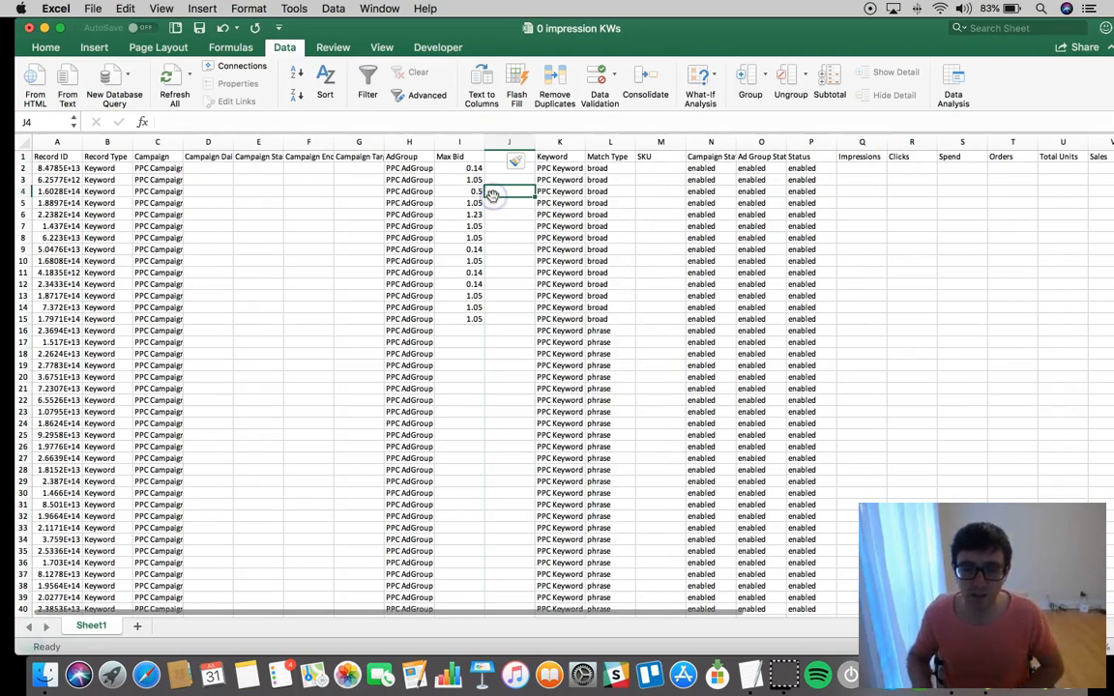
key(Up)
click(470, 137)
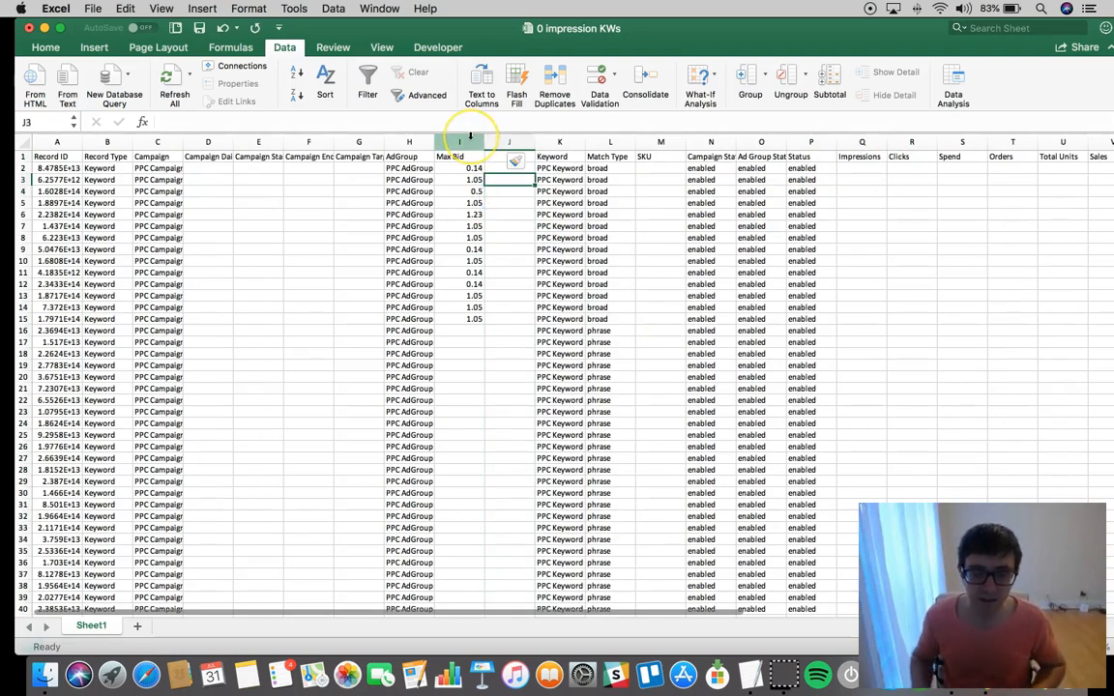
text(=)
key(Left)
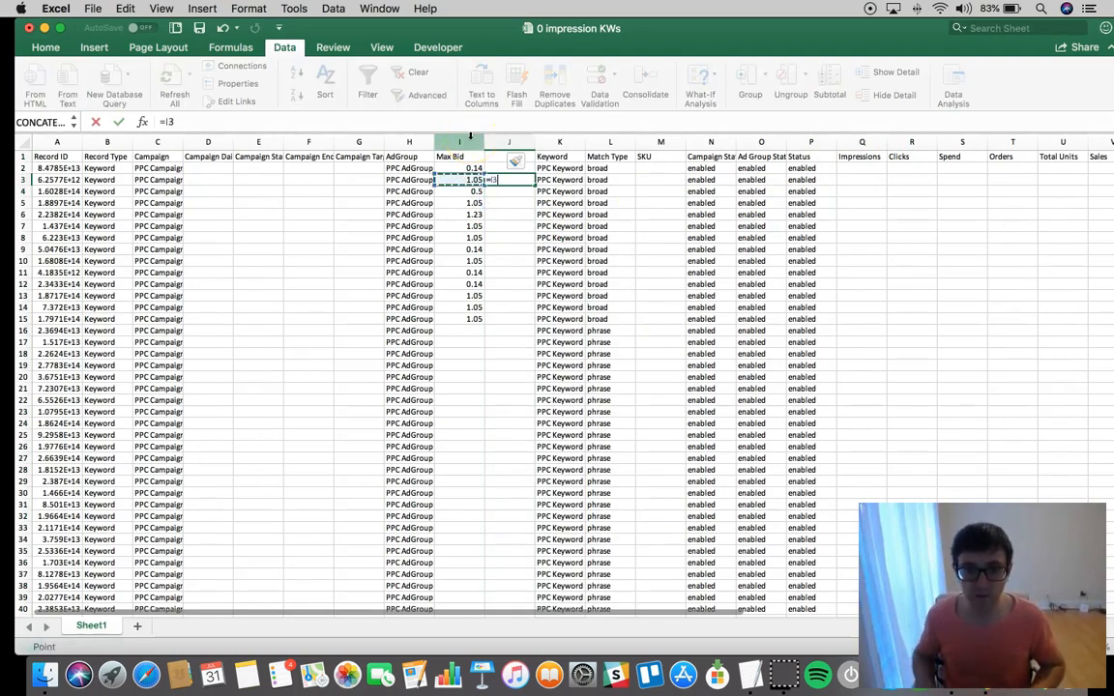
key(Return)
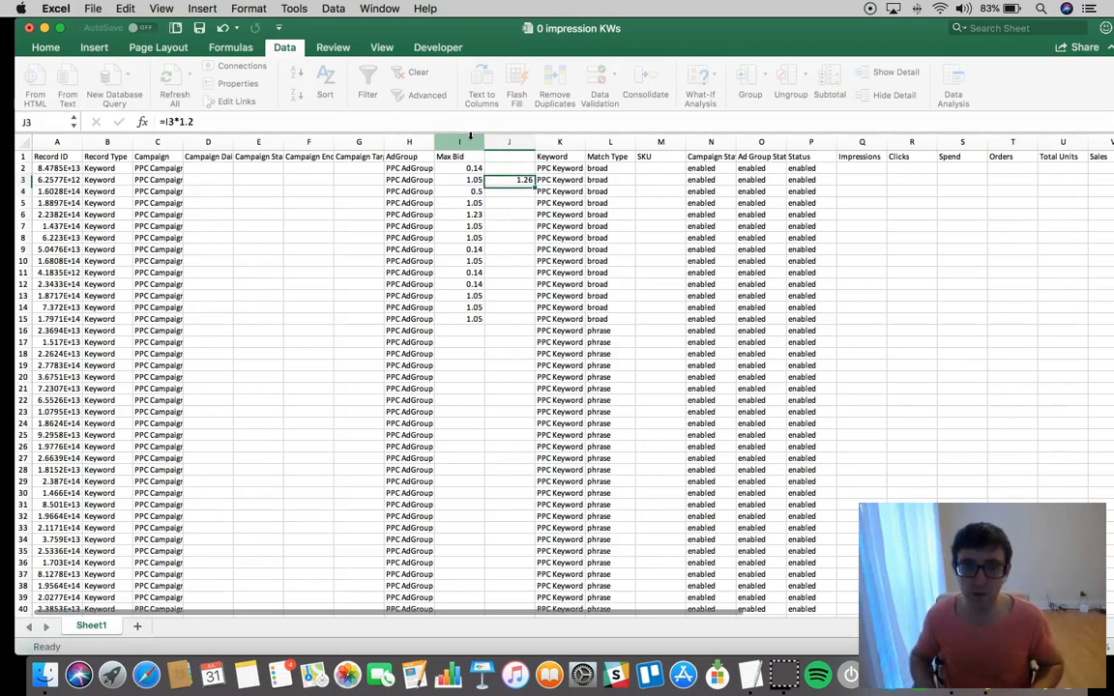
key(Up)
double_click(533, 183)
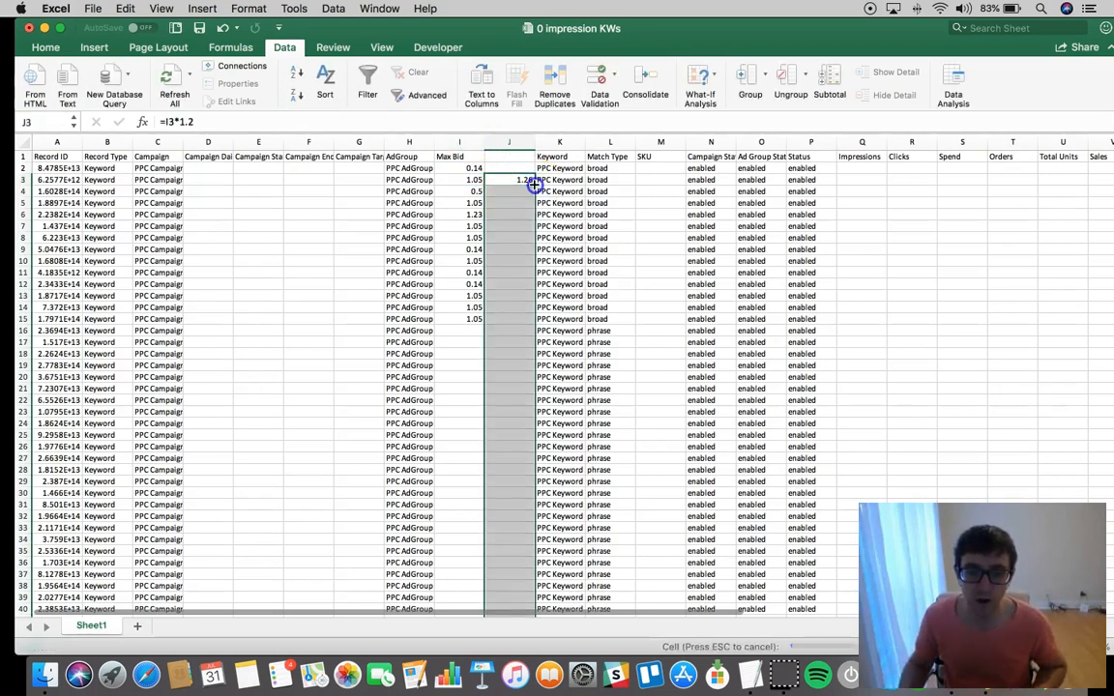
Clear the bid formulas in column J from J16 down to the last data row
click(510, 333)
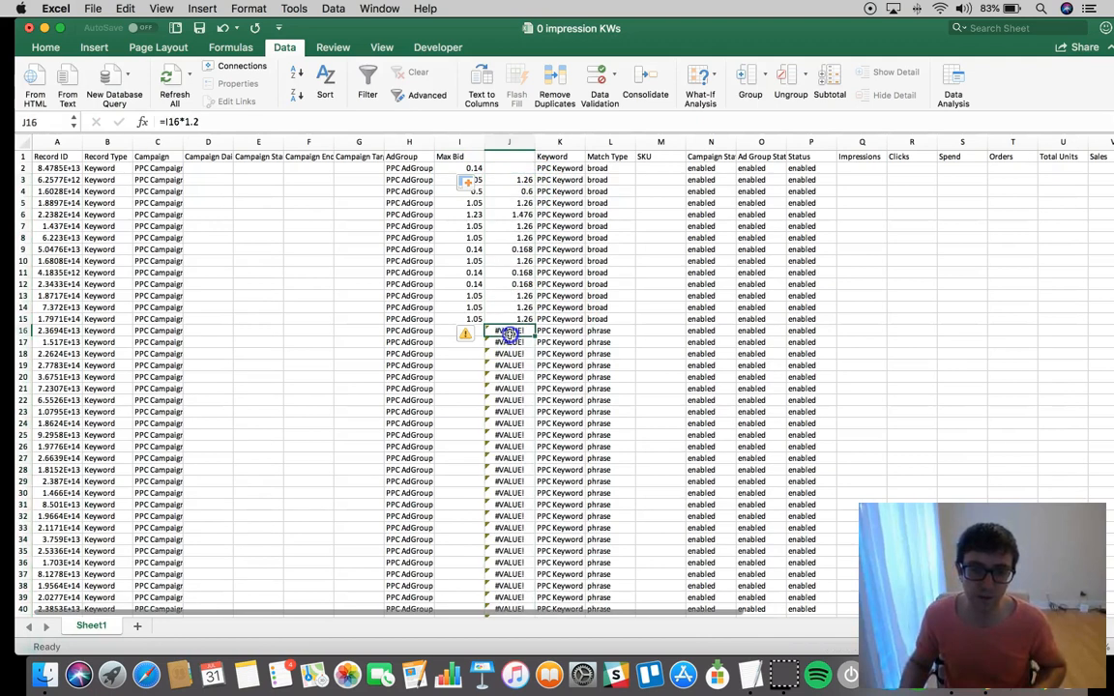
key(super+shift+Down)
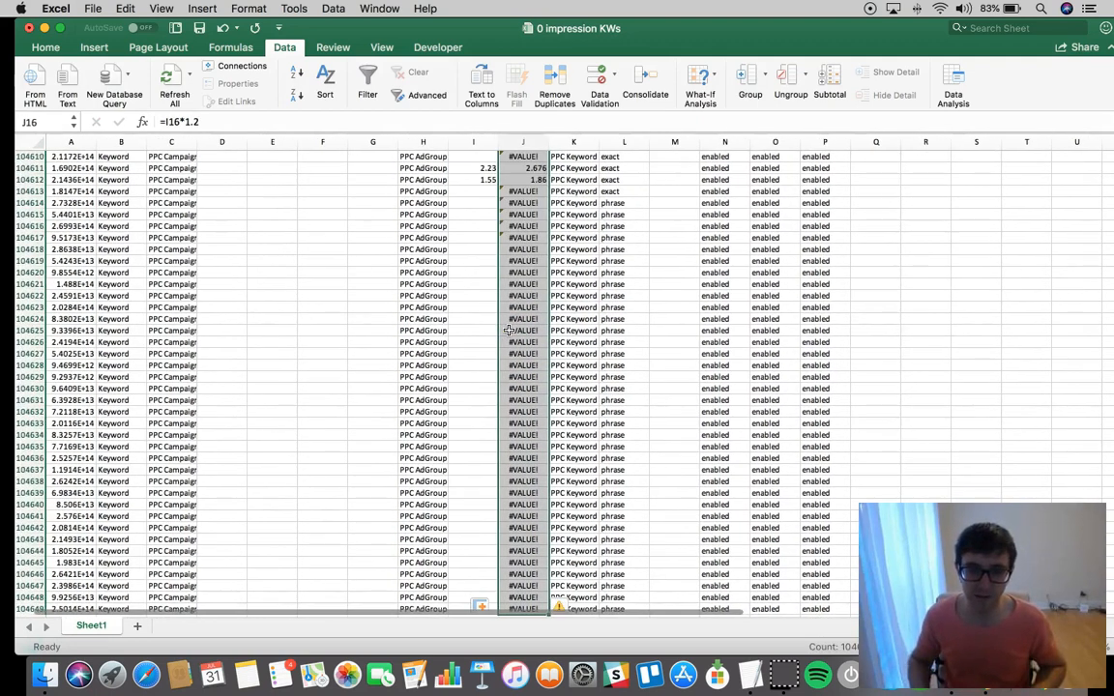
key(BackSpace)
key(Up)
key(Up)
key(Up)
key(Up)
key(Up)
key(Up)
key(Up)
key(Up)
key(Up)
key(Up)
key(Up)
key(Up)
key(Up)
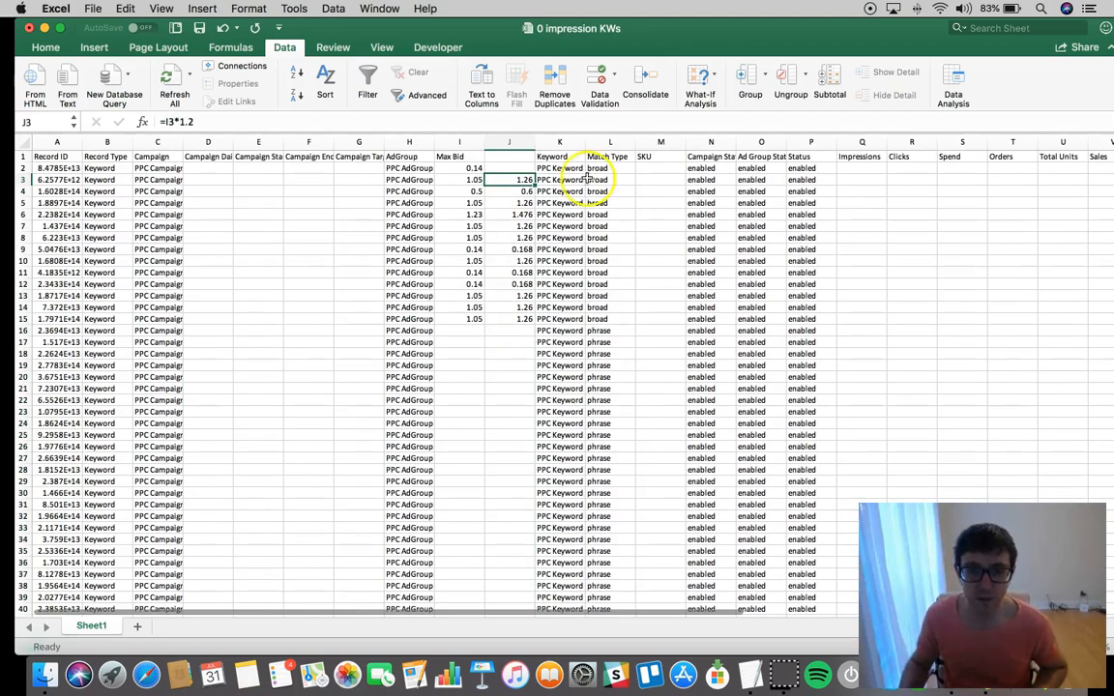
Delete the helper column of raised bids between the Max Bid and Keyword columns
drag(524, 181, 520, 320)
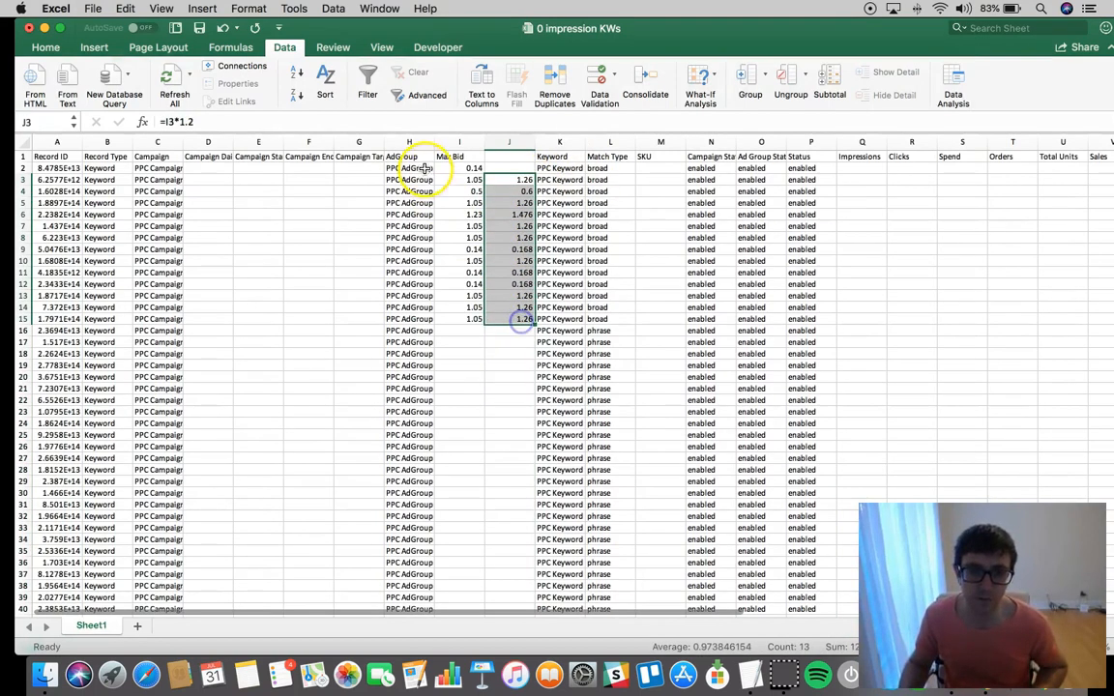
right_click(502, 140)
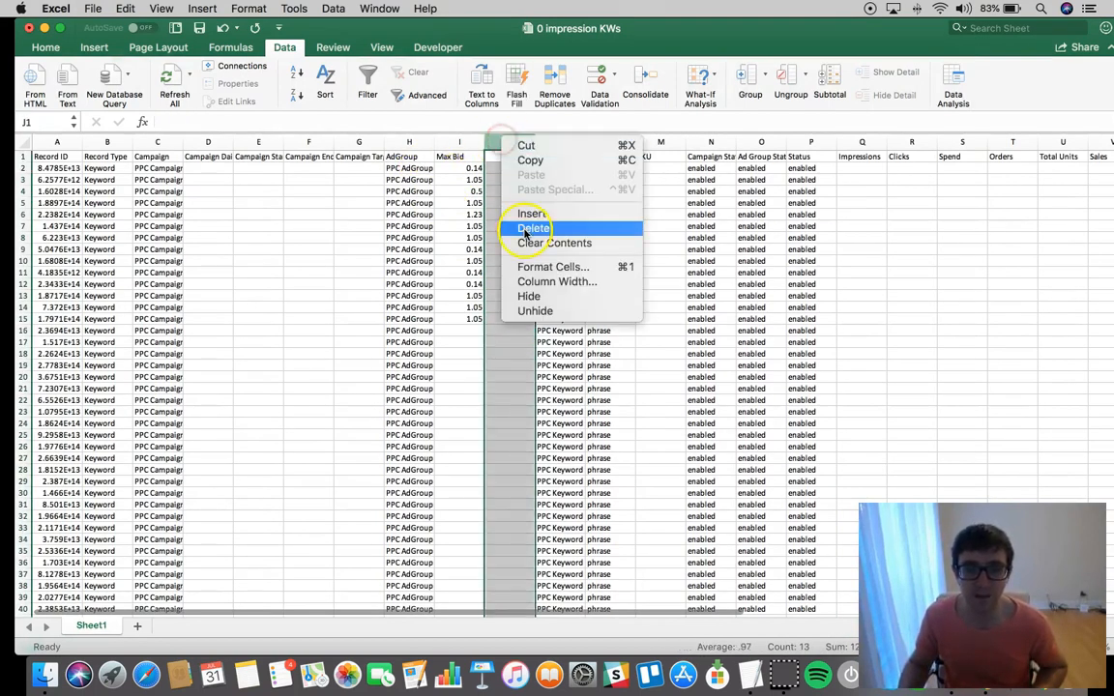
click(527, 219)
click(522, 168)
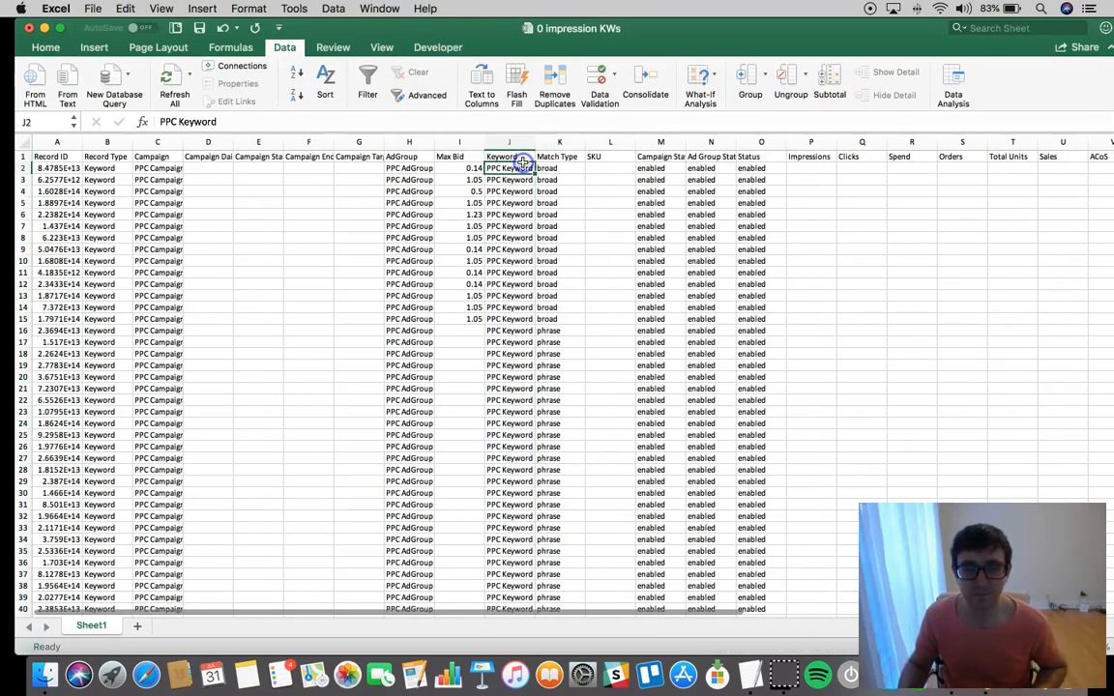
click(523, 157)
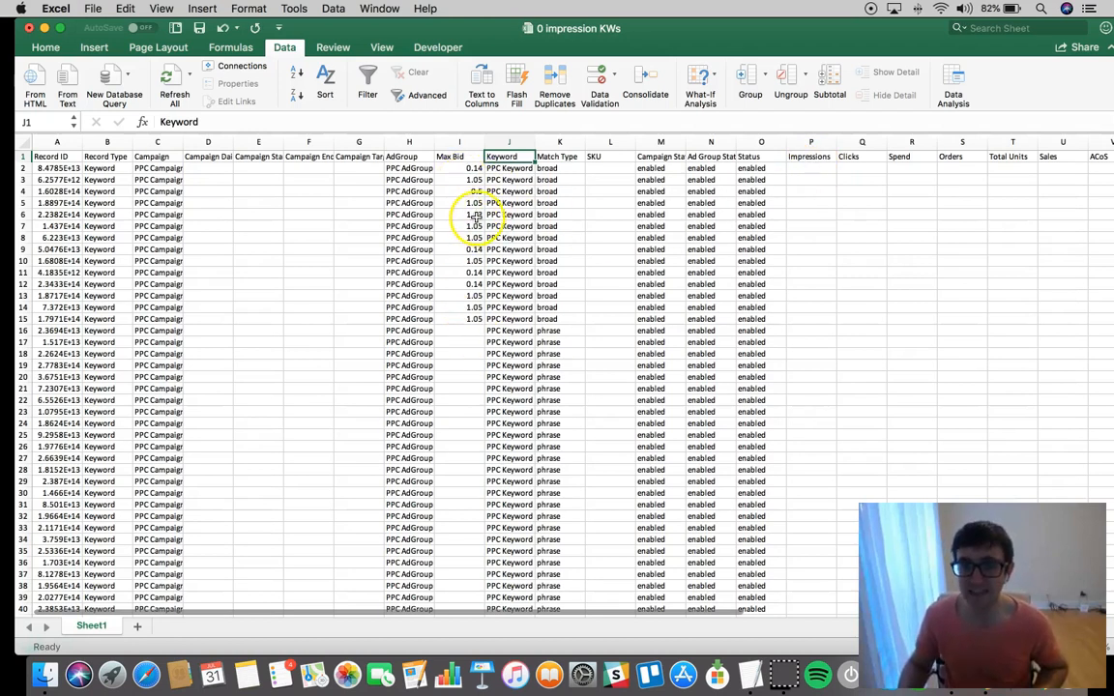
Delete the Record ID column from the sheet
click(69, 142)
right_click(71, 141)
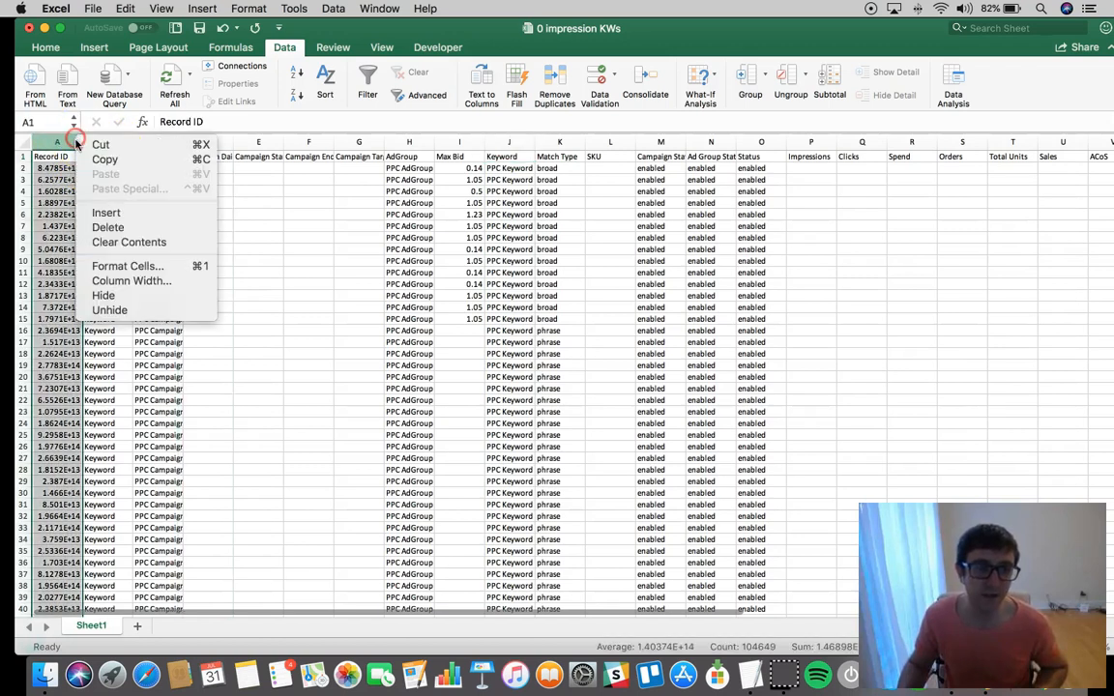
click(124, 228)
Delete the performance columns from Impressions through ACoS, keeping the Bid+ column
click(767, 142)
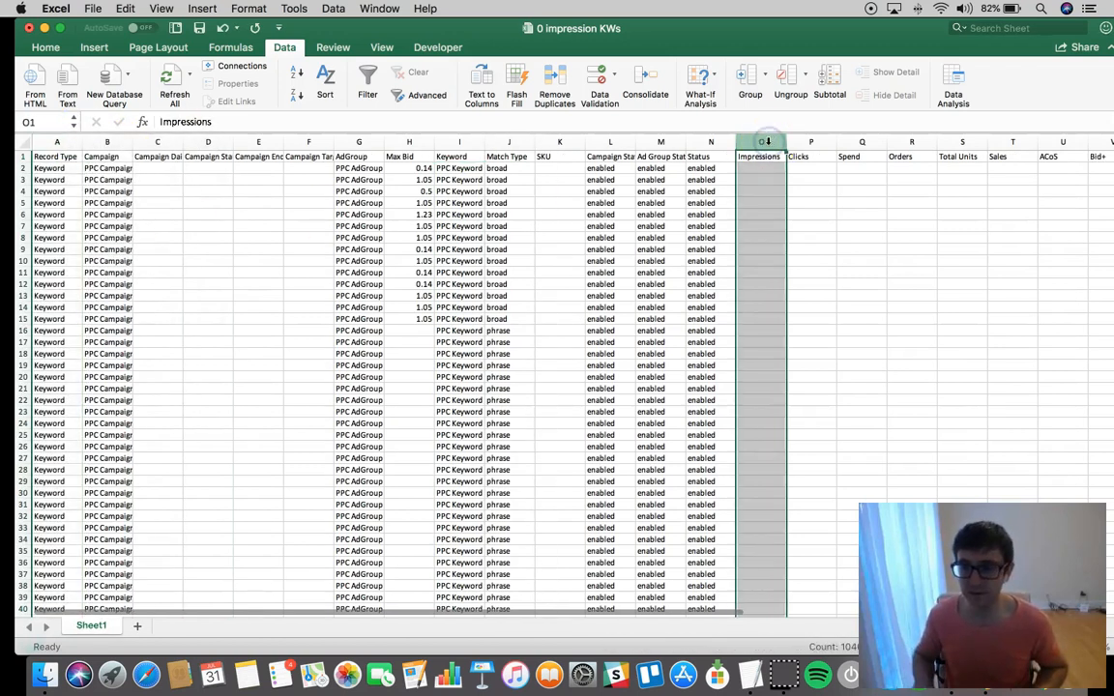
key(shift+Right)
key(shift+Right)
key(shift+Right)
key(shift+Right)
key(shift+Right)
key(shift+Right)
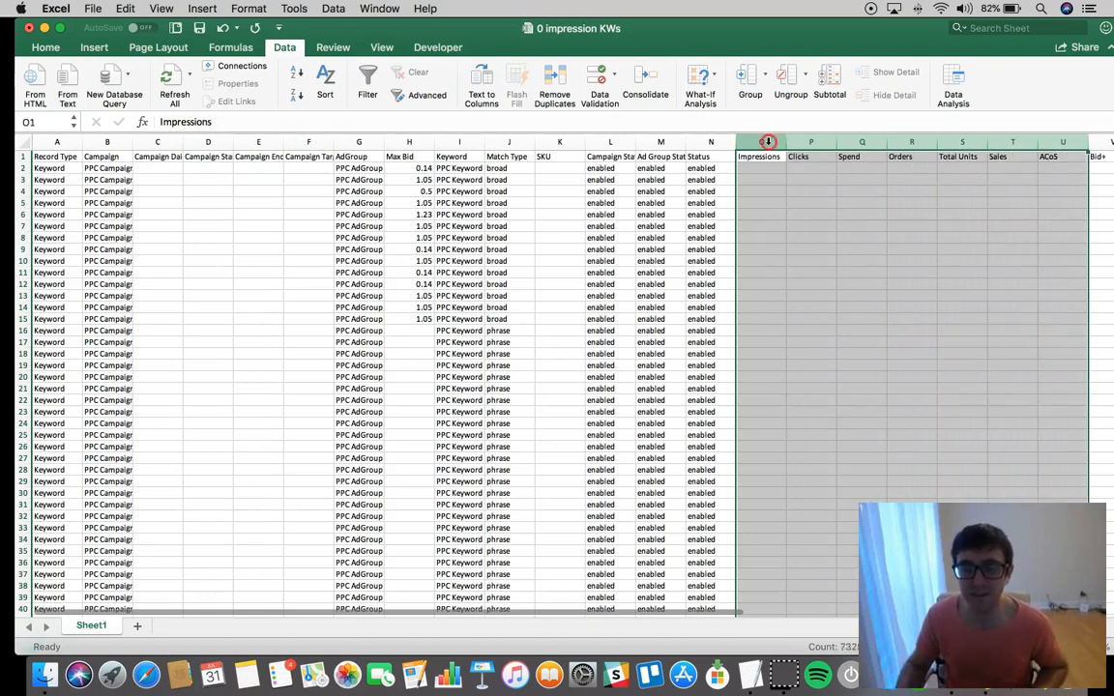
right_click(768, 142)
click(825, 228)
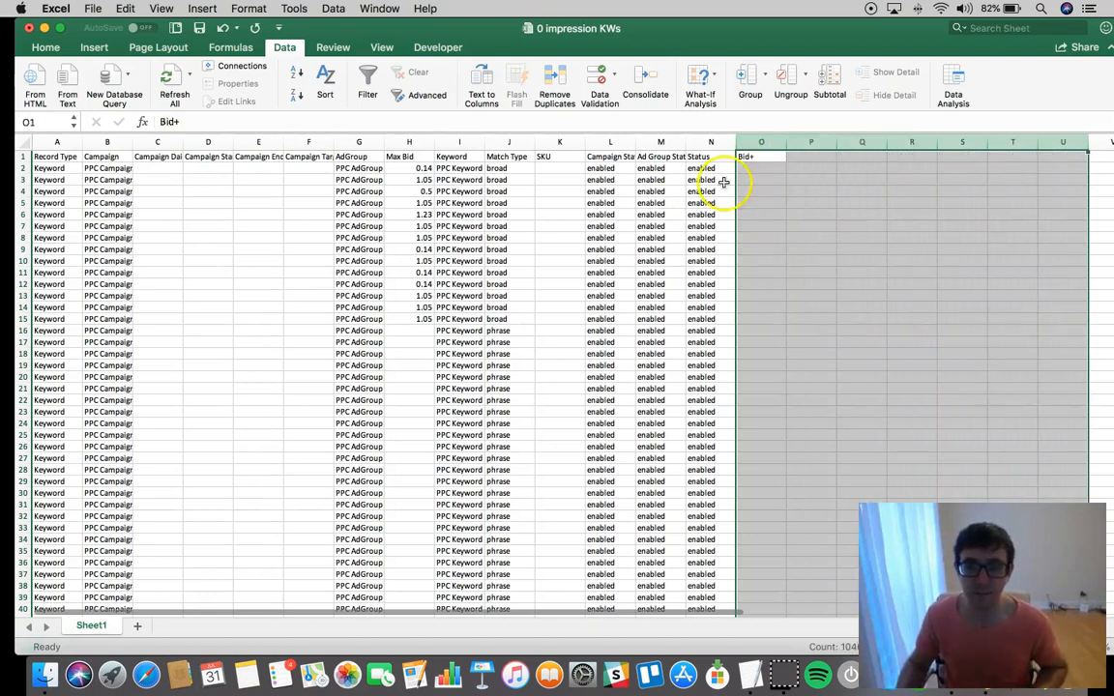
Select the Record Type header in A1 and save the 0 impression KWs workbook
click(441, 159)
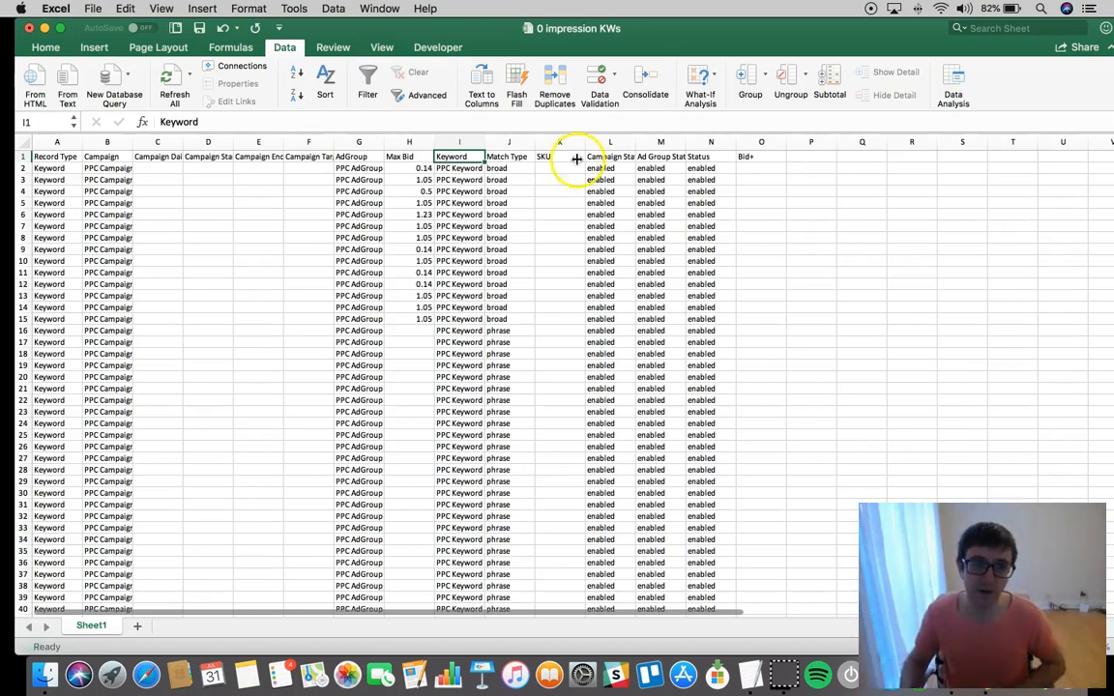
click(66, 157)
key(super+s)
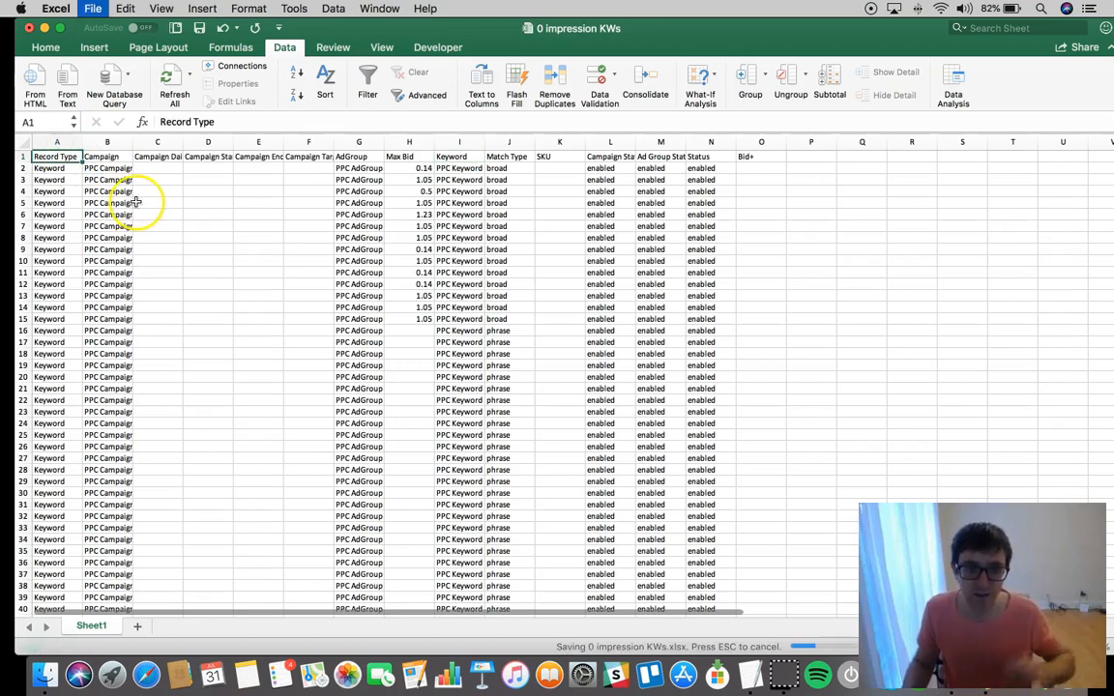